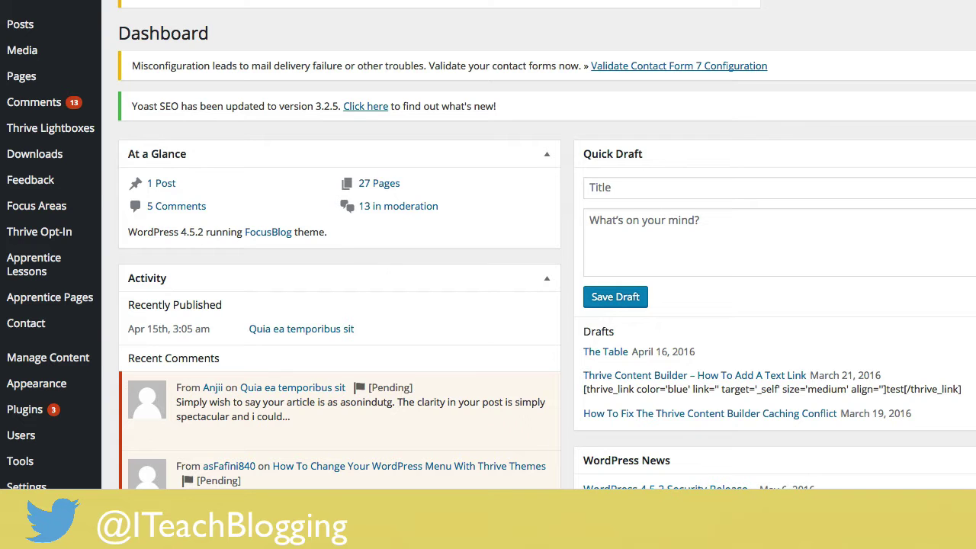
Go to the Thrive Dashboard and open the FocusBlog Theme card's THEME OPTIONS.
scroll(488, 244, "down", 3)
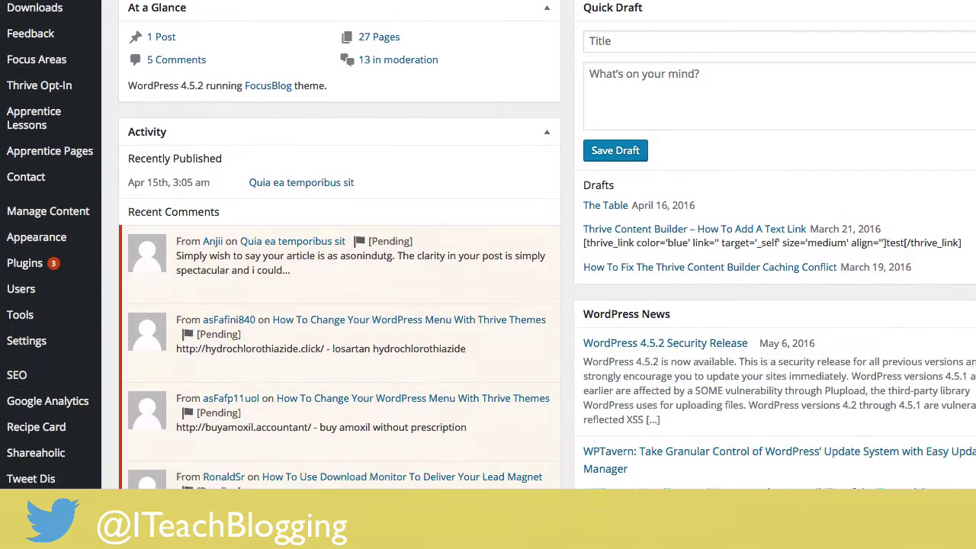
scroll(488, 244, "down", 1)
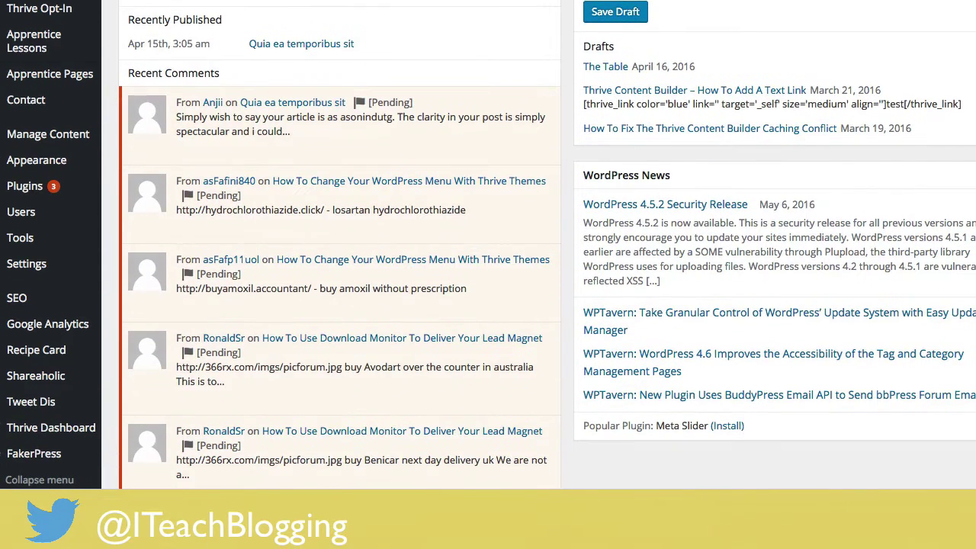
mouse_move(48, 429)
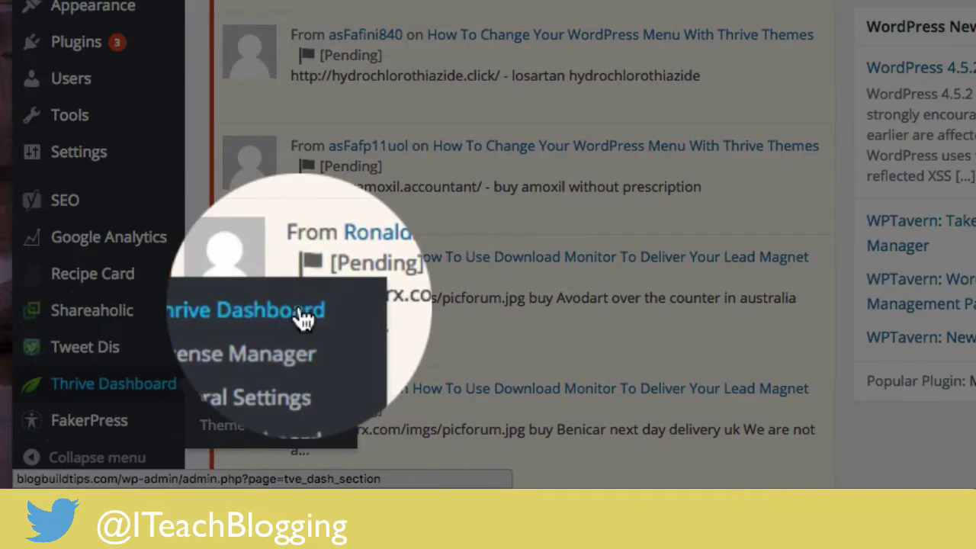
left_click(302, 314)
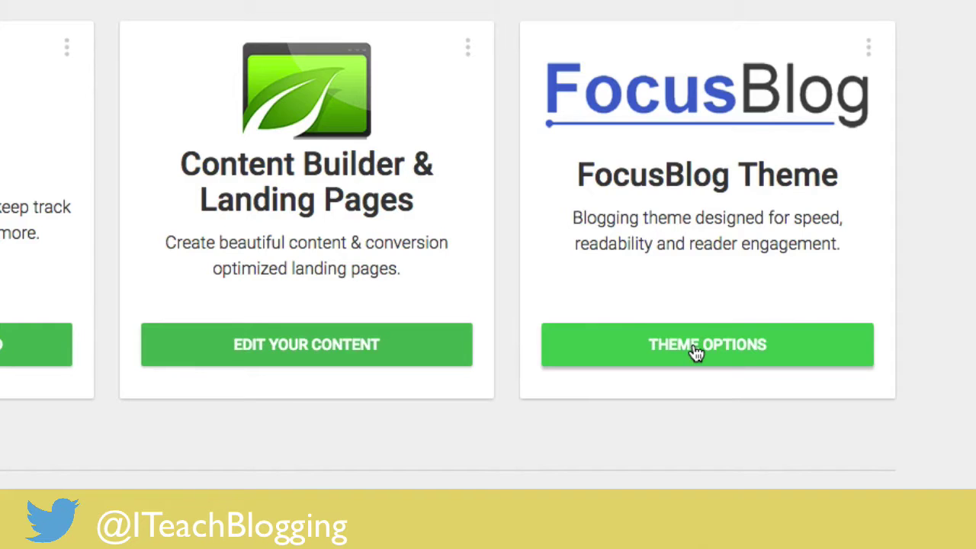
left_click(686, 345)
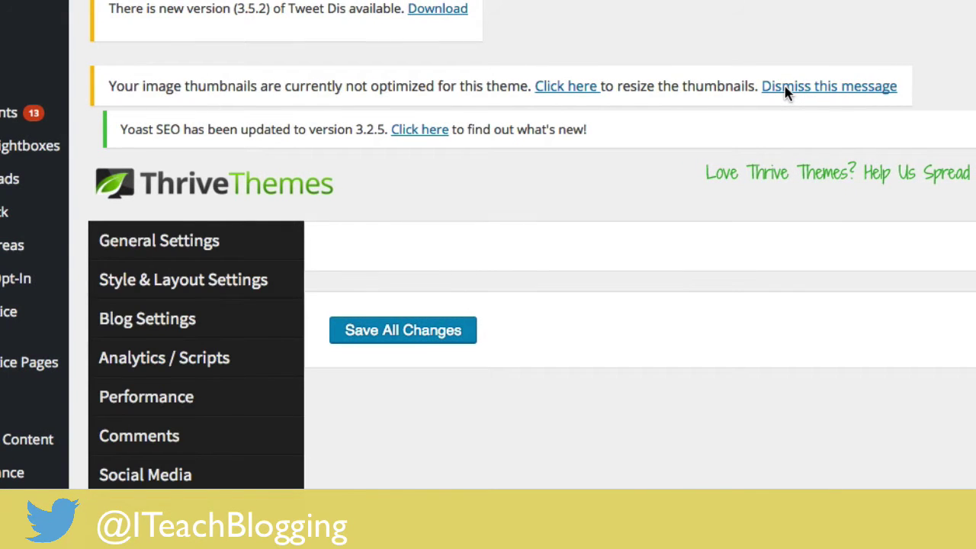
In Style & Layout Settings, change the Color Scheme from Purple to Green and save all changes.
scroll(526, 38, "down", 3)
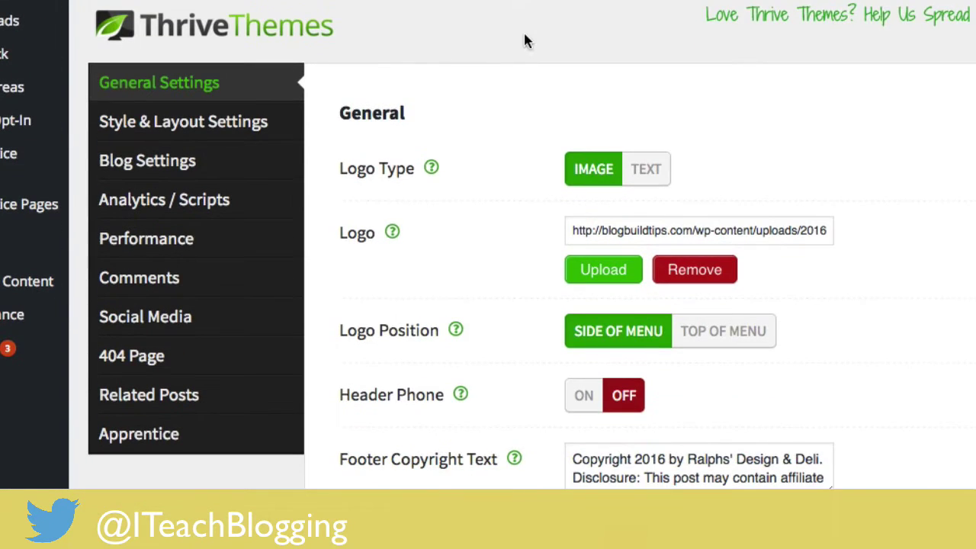
left_click(176, 129)
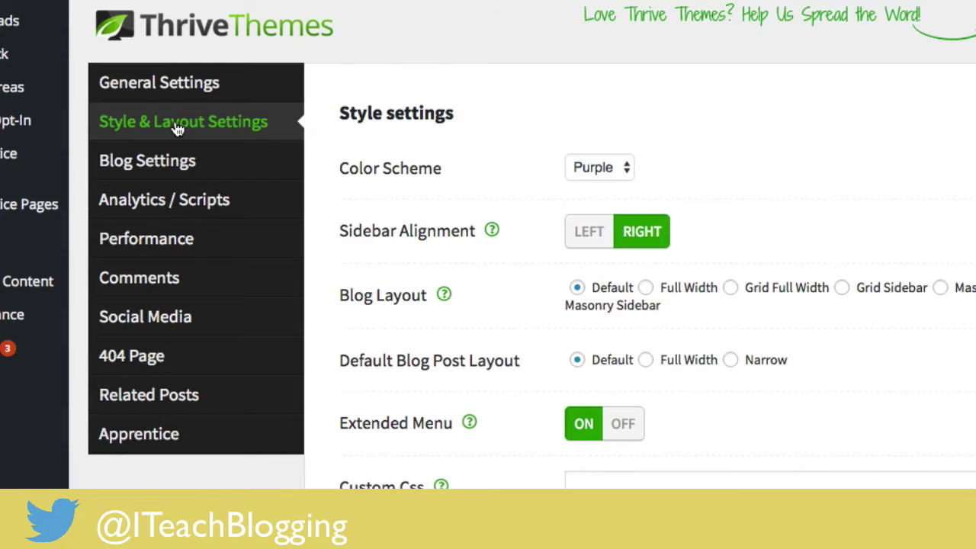
left_click(596, 169)
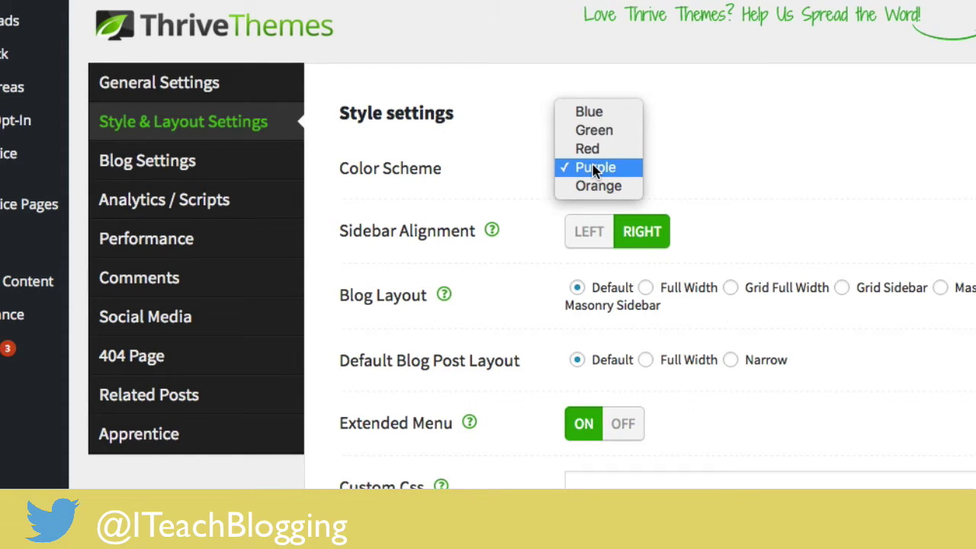
left_click(573, 174)
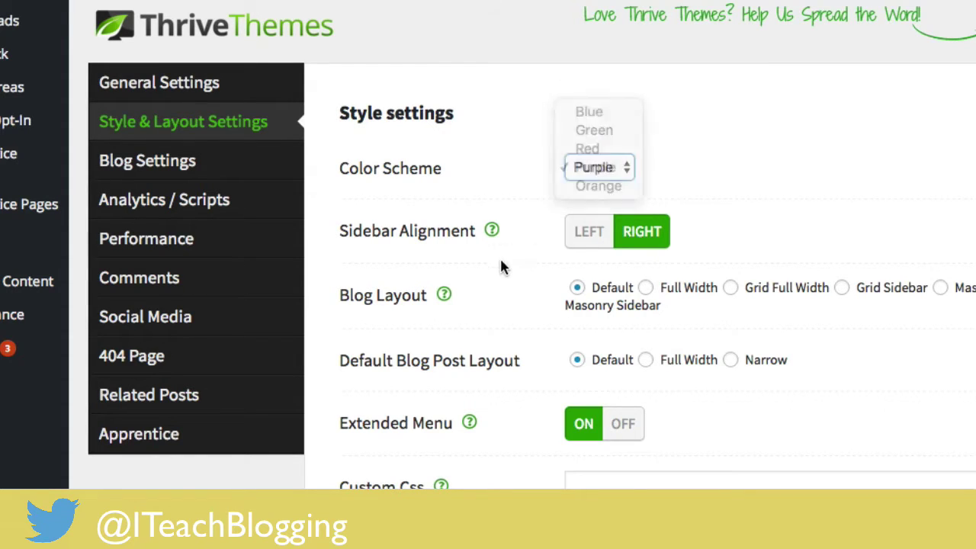
scroll(500, 263, "down", 3)
scroll(488, 394, "up", 5)
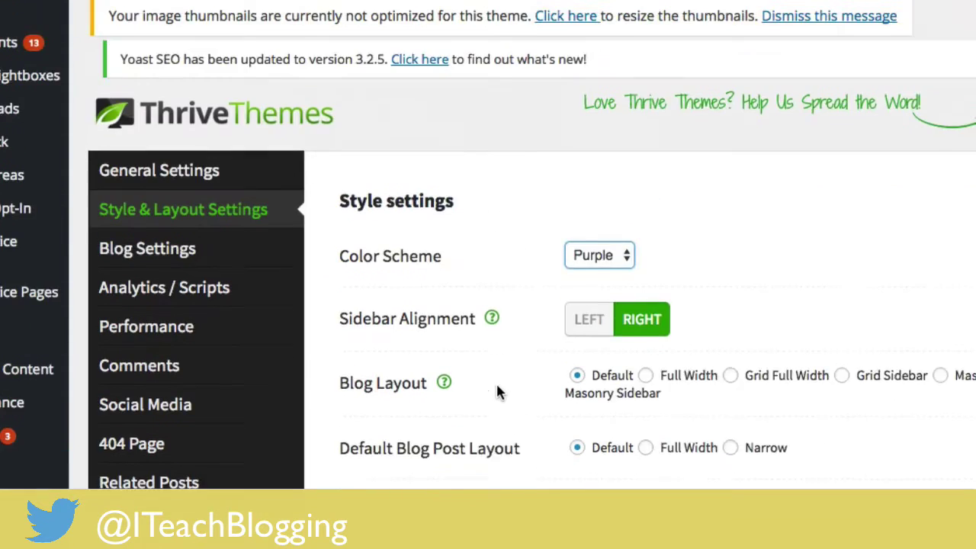
left_click(587, 268)
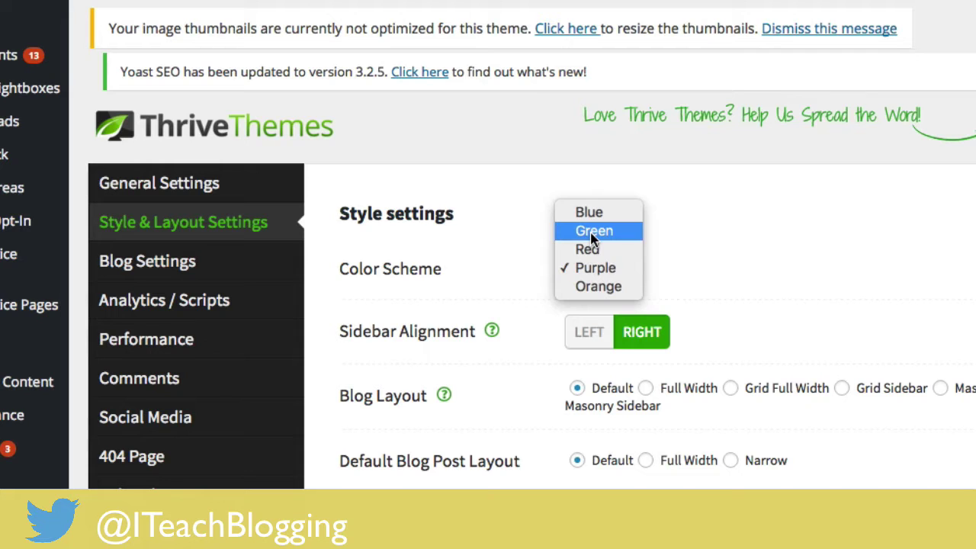
left_click(592, 233)
scroll(482, 235, "down", 7)
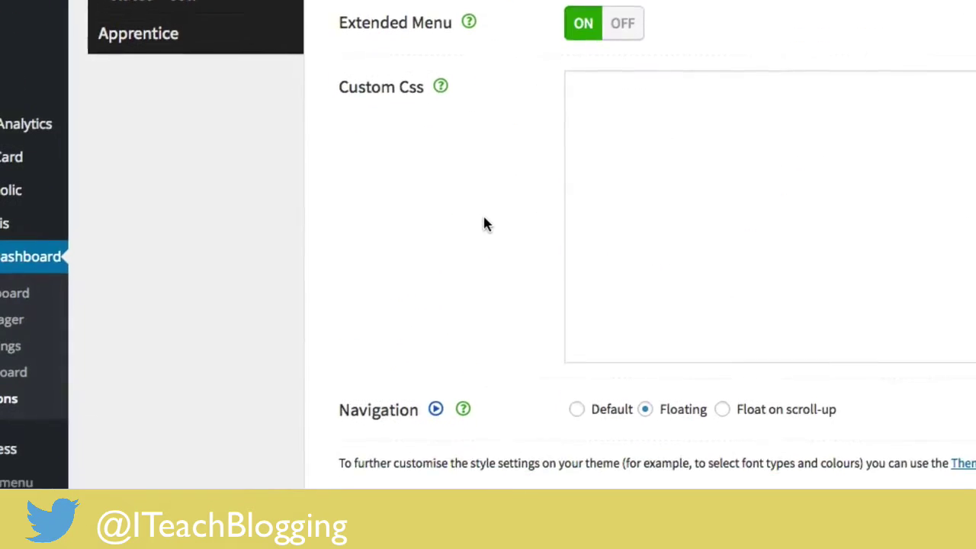
scroll(482, 224, "down", 2)
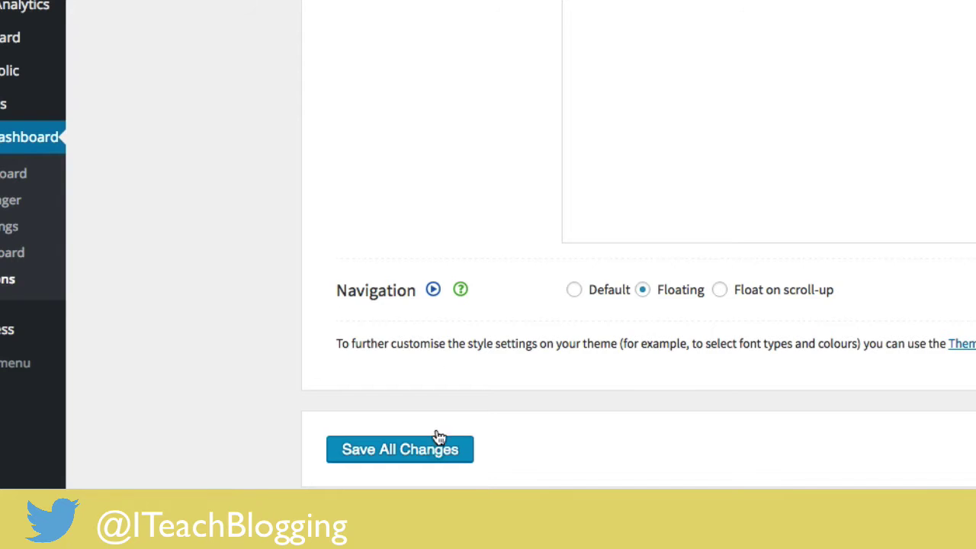
left_click(392, 449)
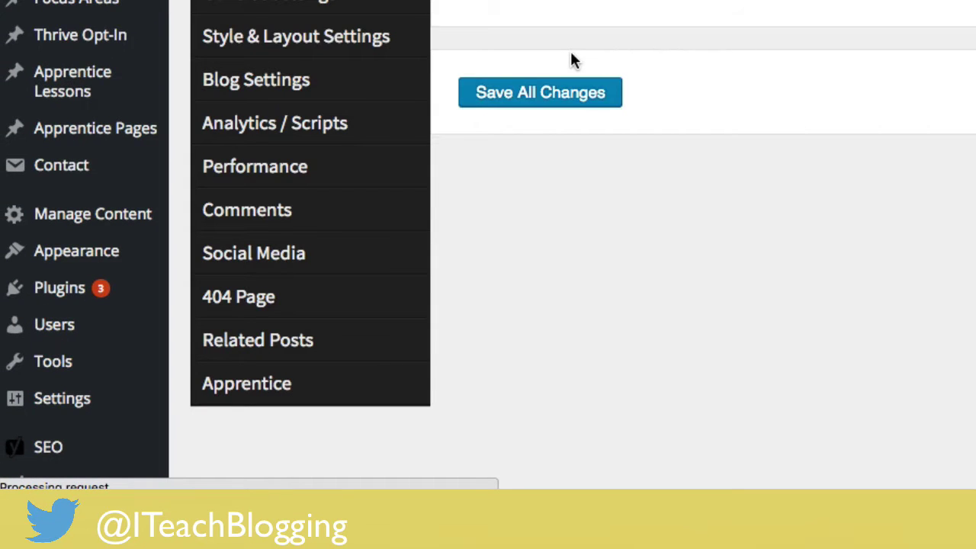
Open Appearance > Customize to get the live preview of the Blog Build Tips site.
scroll(42, 17, "down", 5)
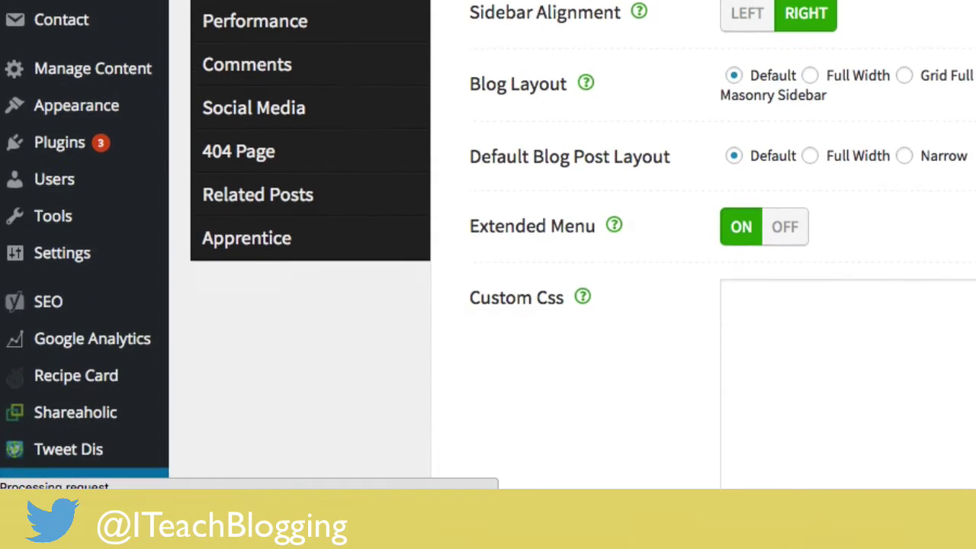
mouse_move(40, 29)
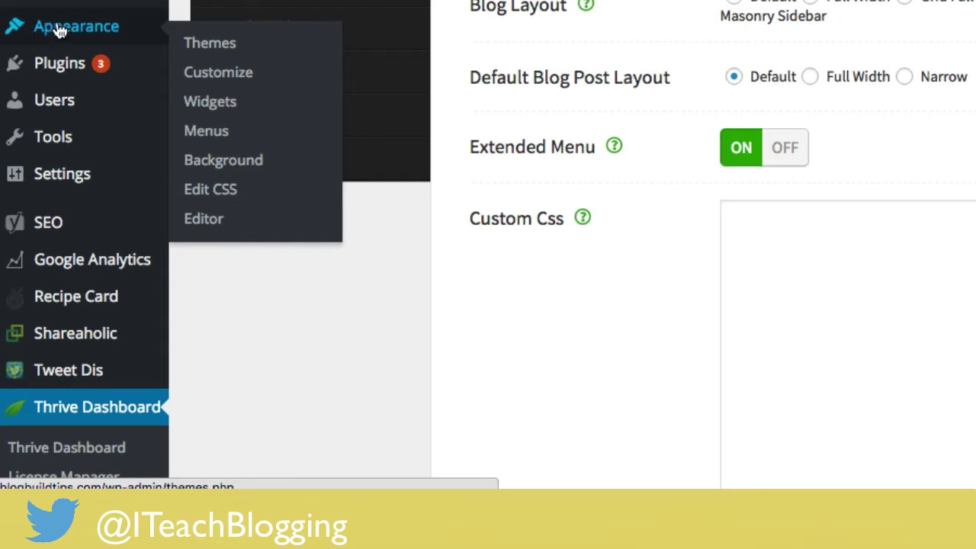
left_click(231, 88)
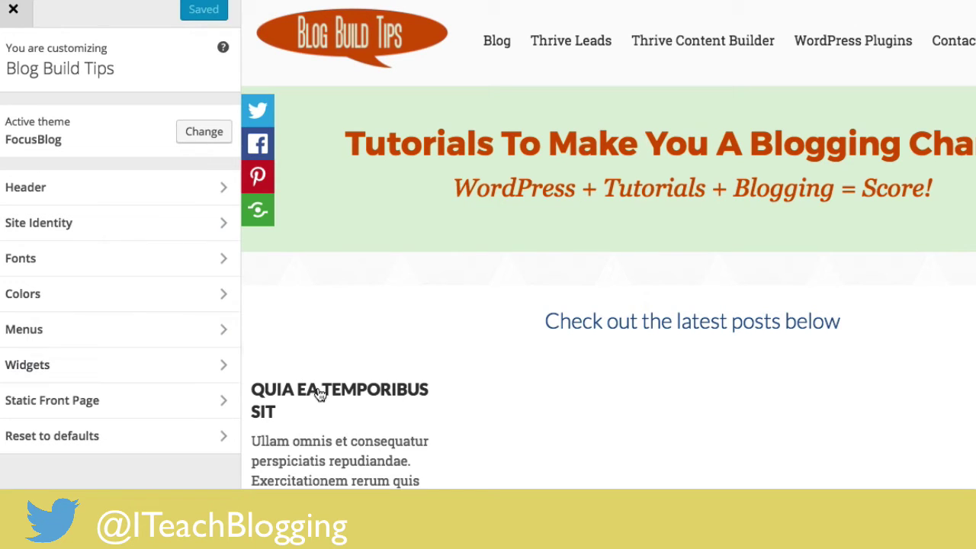
scroll(316, 338, "down", 1)
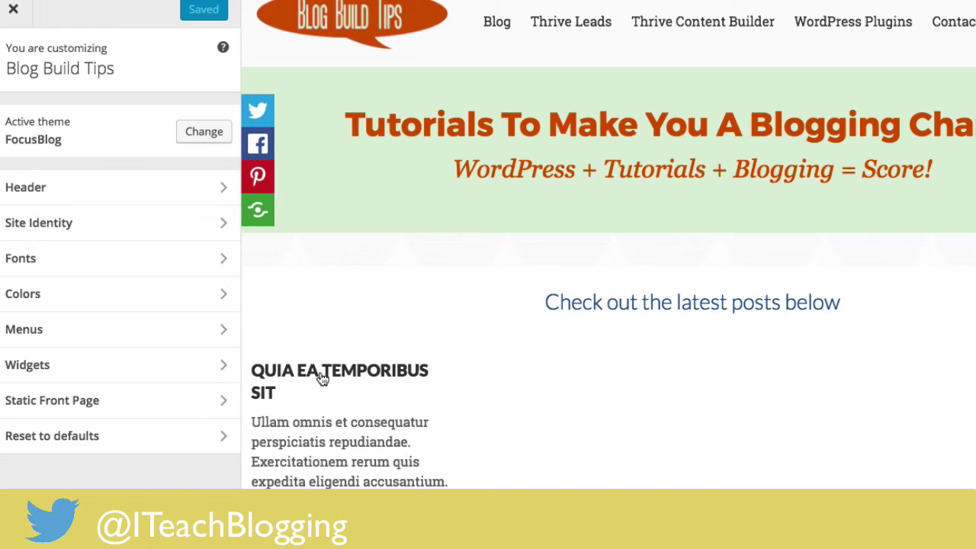
Preview the 'Quia ea temporibus sit' post and check its Green-scheme links.
left_click(322, 378)
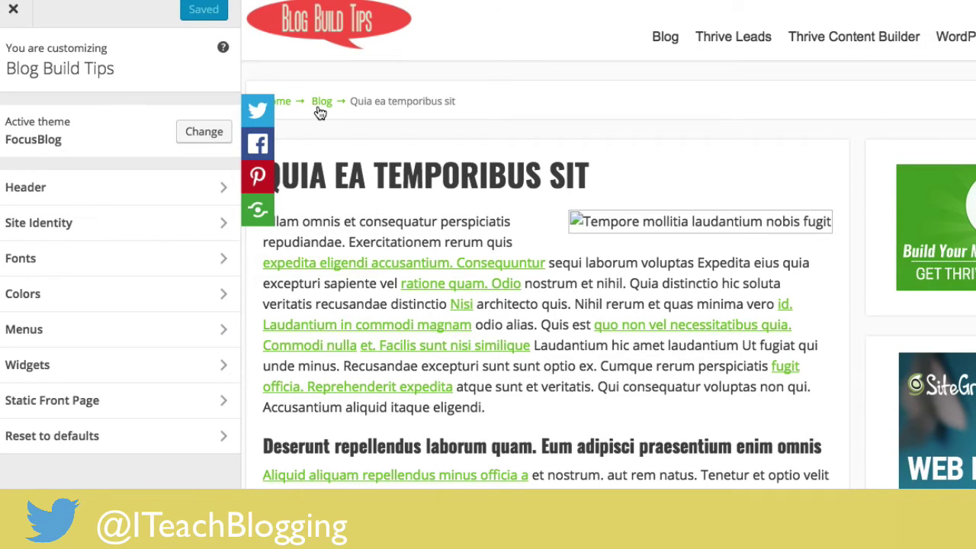
scroll(366, 204, "down", 15)
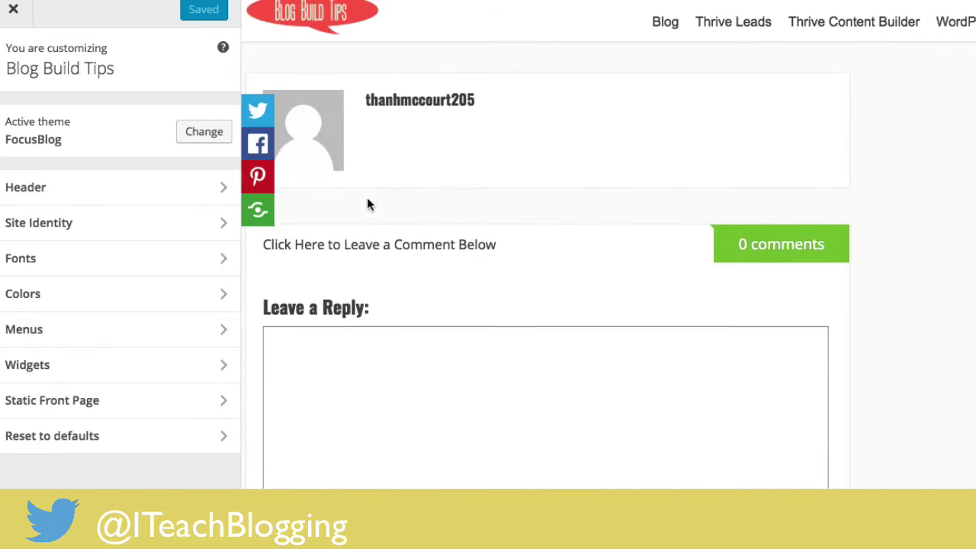
scroll(366, 205, "down", 3)
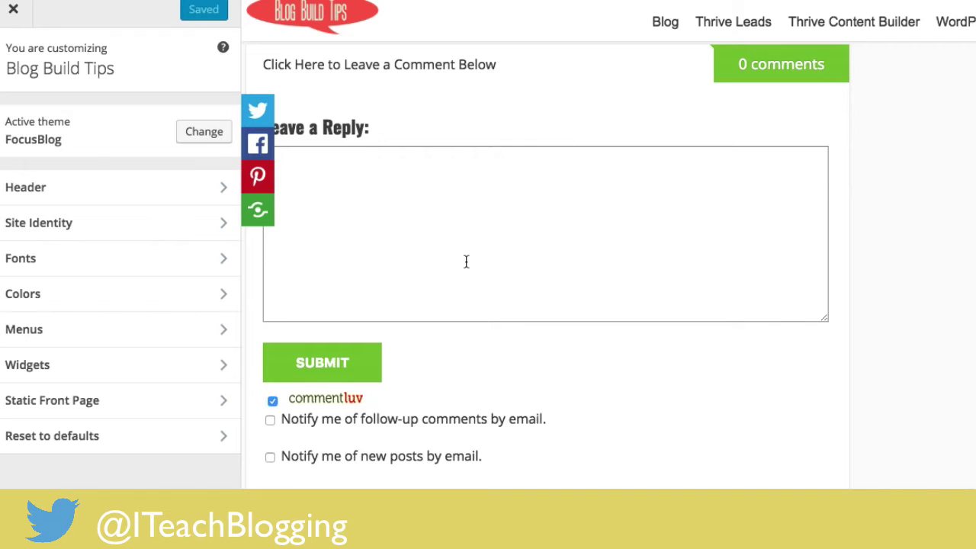
scroll(468, 269, "up", 20)
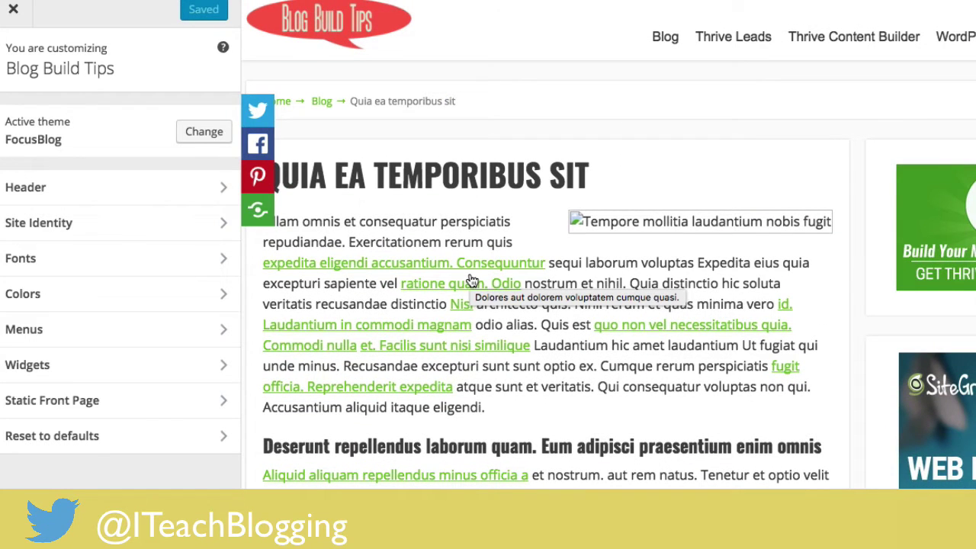
mouse_move(703, 37)
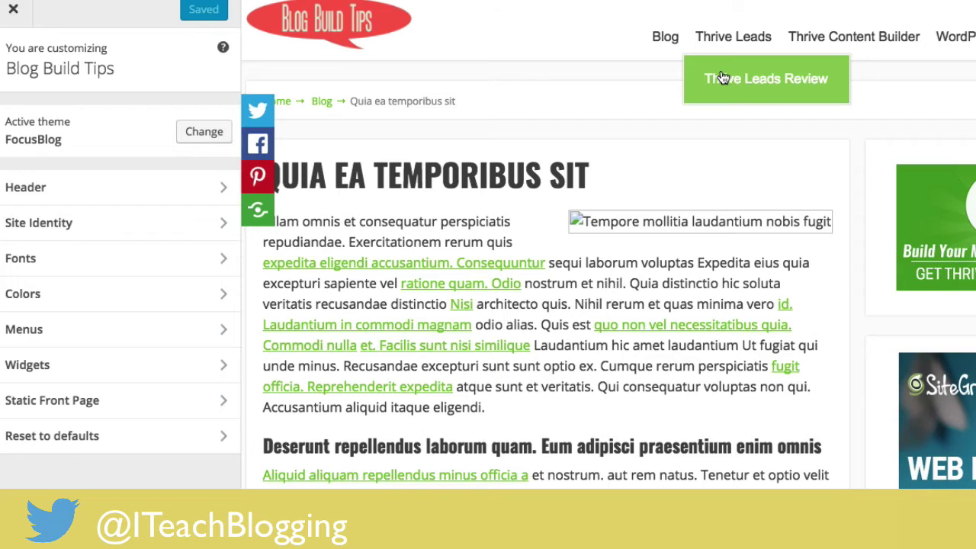
In the Header section, set Menu link Color to the soft red #dd6161.
left_click(49, 197)
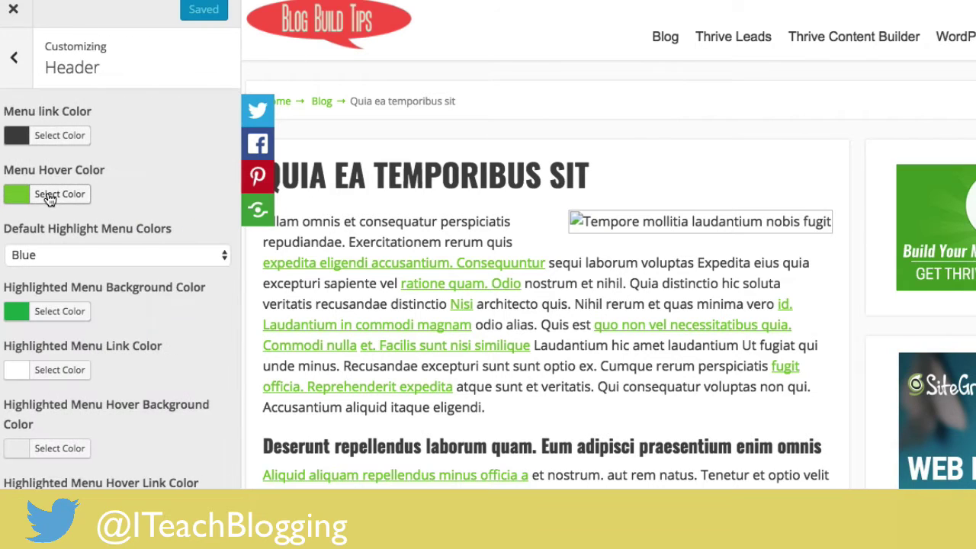
left_click(57, 142)
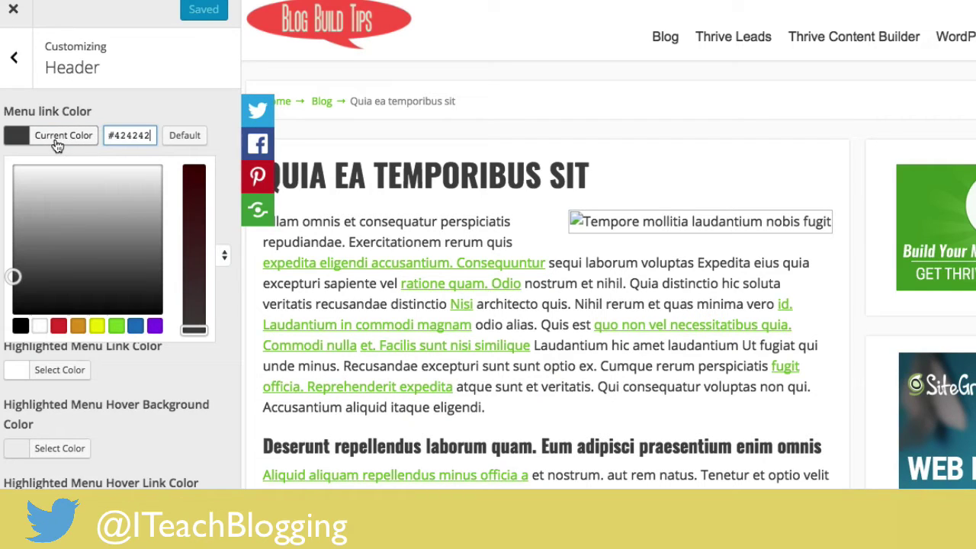
left_click(59, 328)
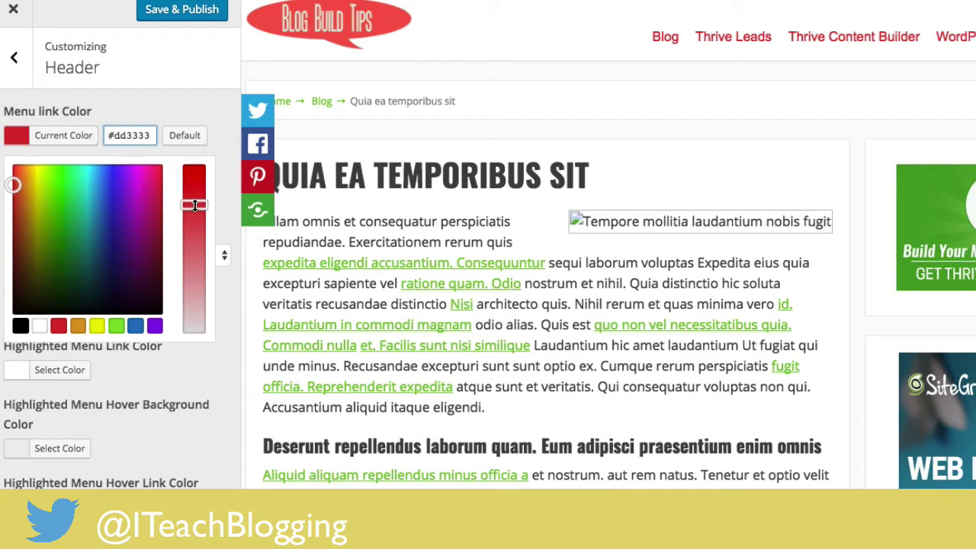
left_click_drag(194, 205, 194, 242)
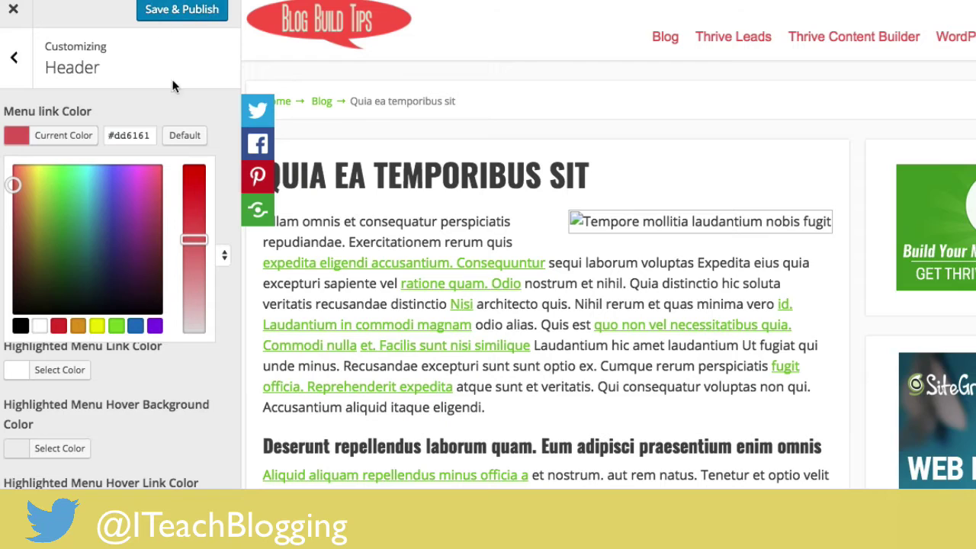
left_click(183, 101)
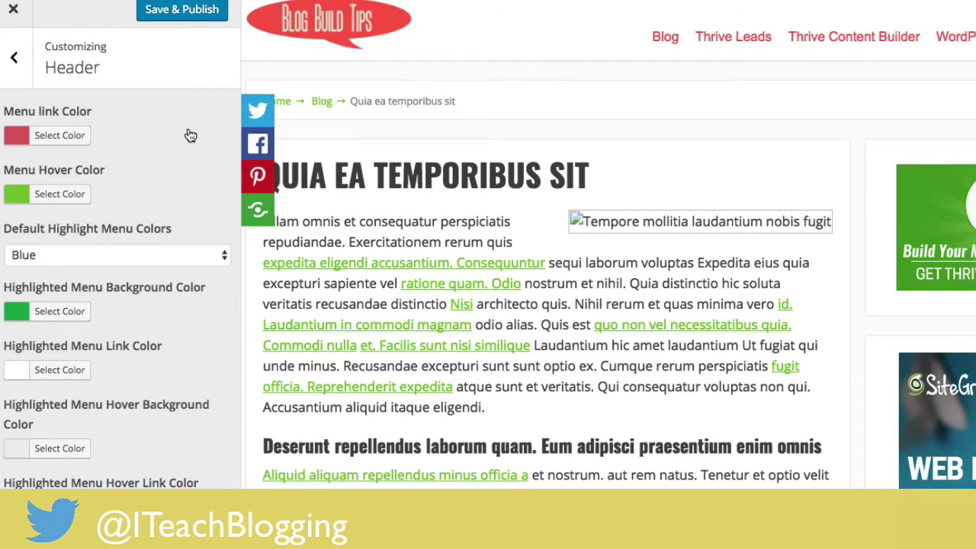
Keep Default Highlight Menu Colors on Blue and set Highlighted Menu Hover Link Color to #dd9933.
scroll(187, 135, "down", 1)
left_click(108, 217)
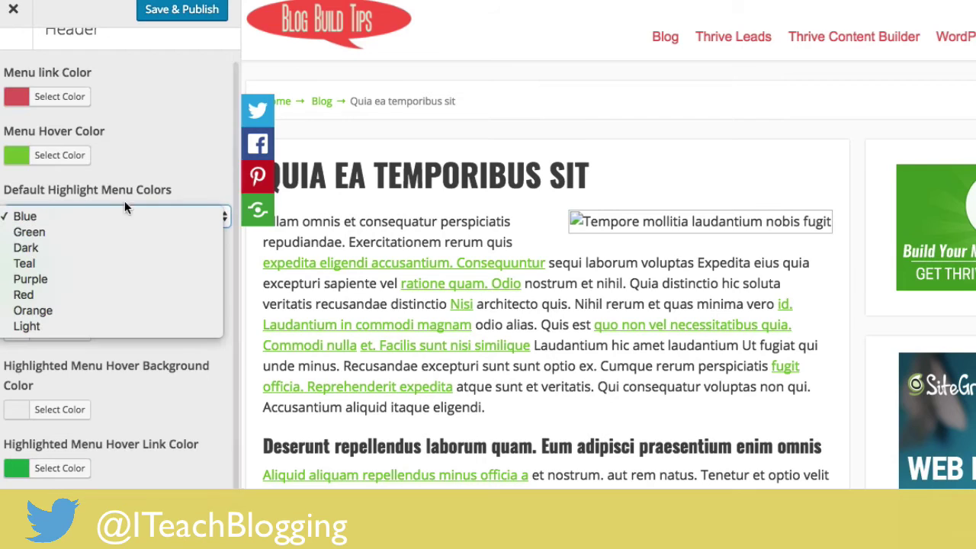
left_click(177, 153)
scroll(176, 156, "down", 1)
scroll(174, 159, "down", 1)
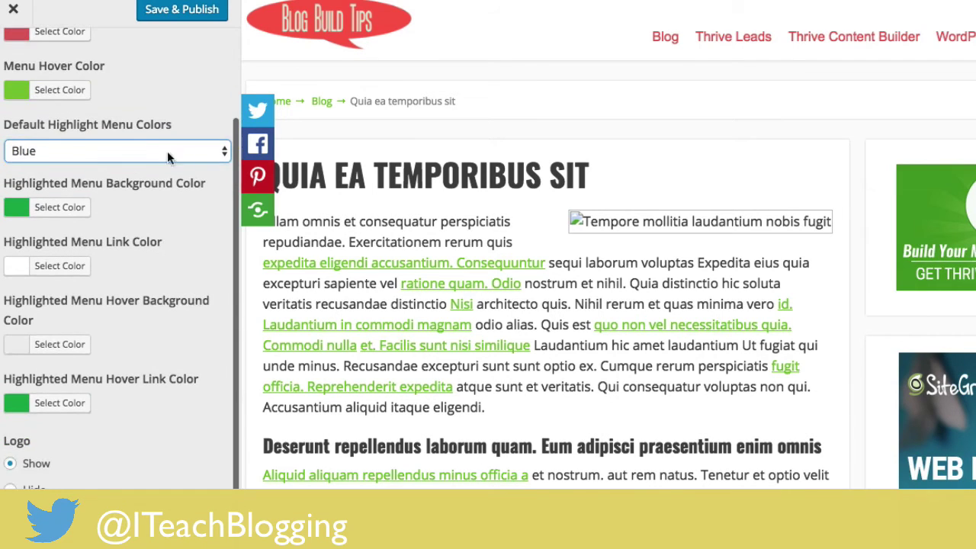
left_click(65, 410)
key("ctrl+a")
type("#dd9933")
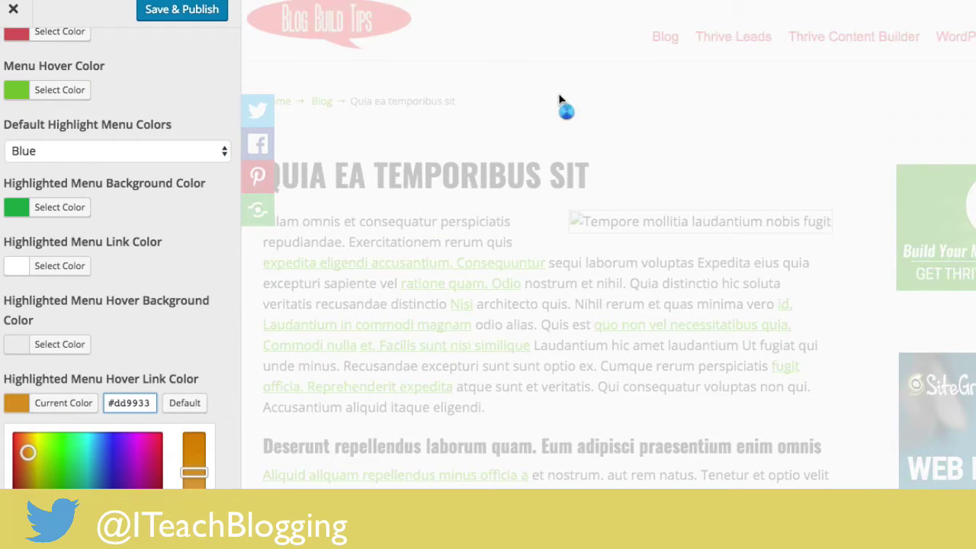
mouse_move(734, 42)
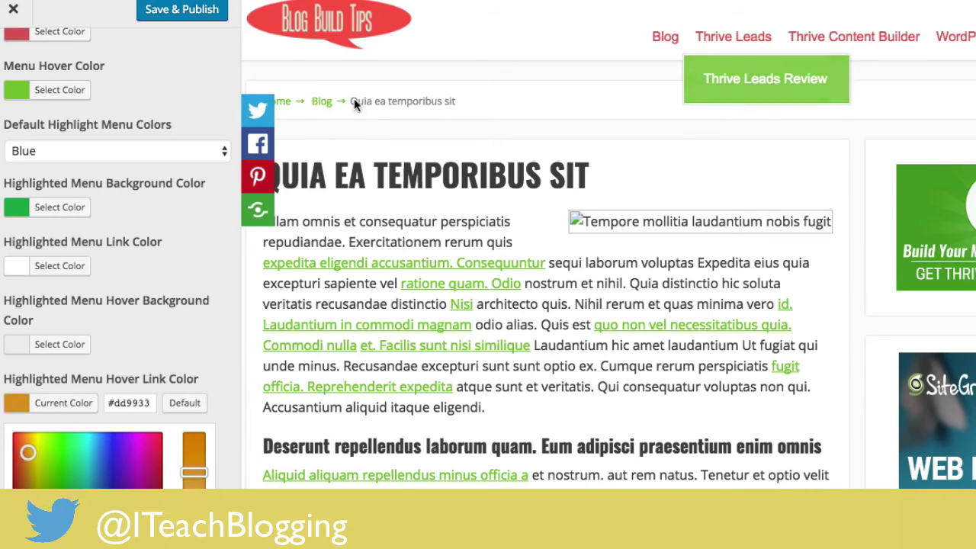
left_click(188, 231)
Set the Menu Hover Color to the orange #dd9933 swatch.
scroll(187, 231, "up", 2)
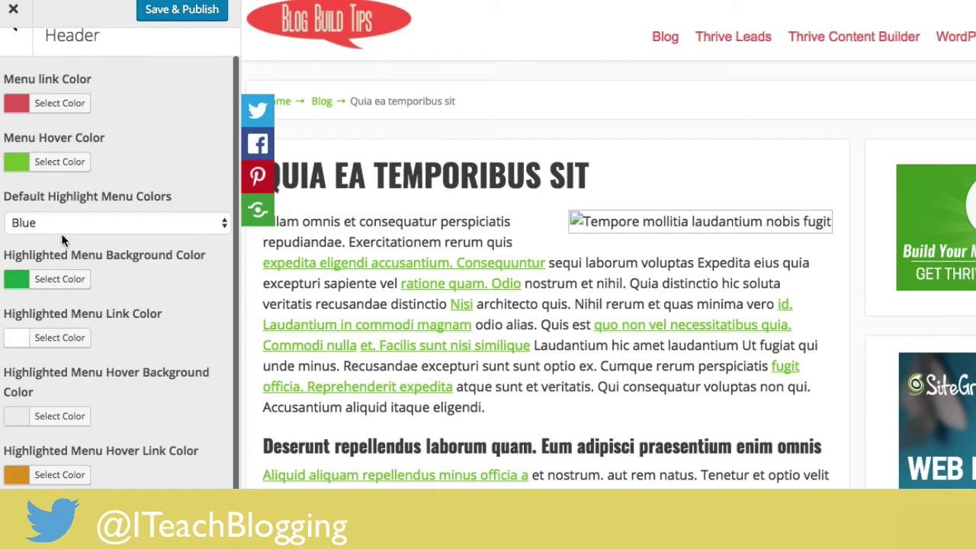
left_click(39, 162)
left_click(78, 353)
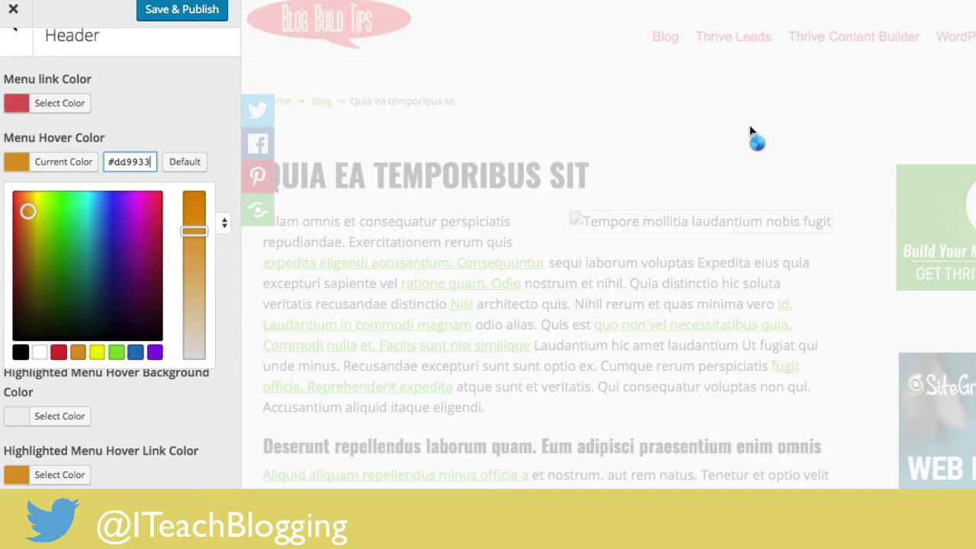
mouse_move(725, 46)
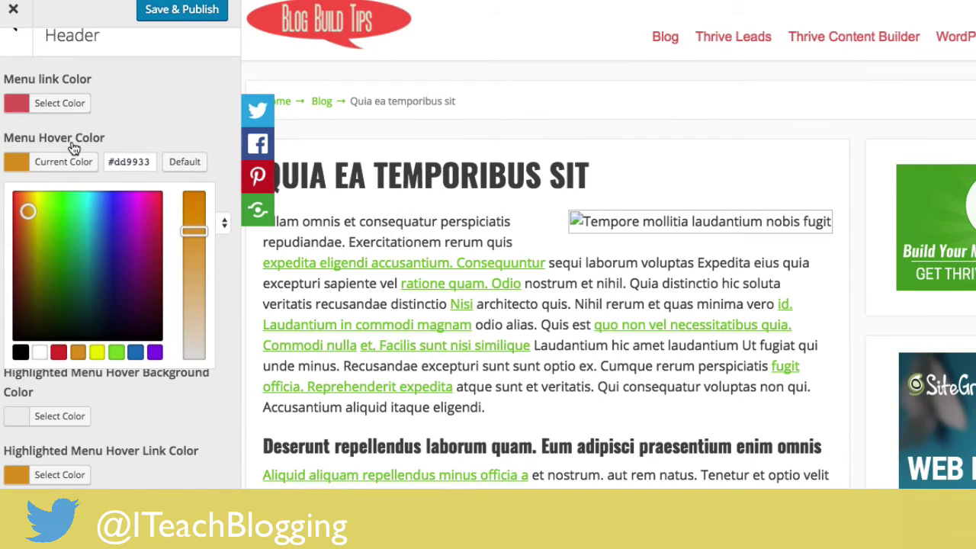
scroll(174, 153, "up", 1)
left_click(174, 153)
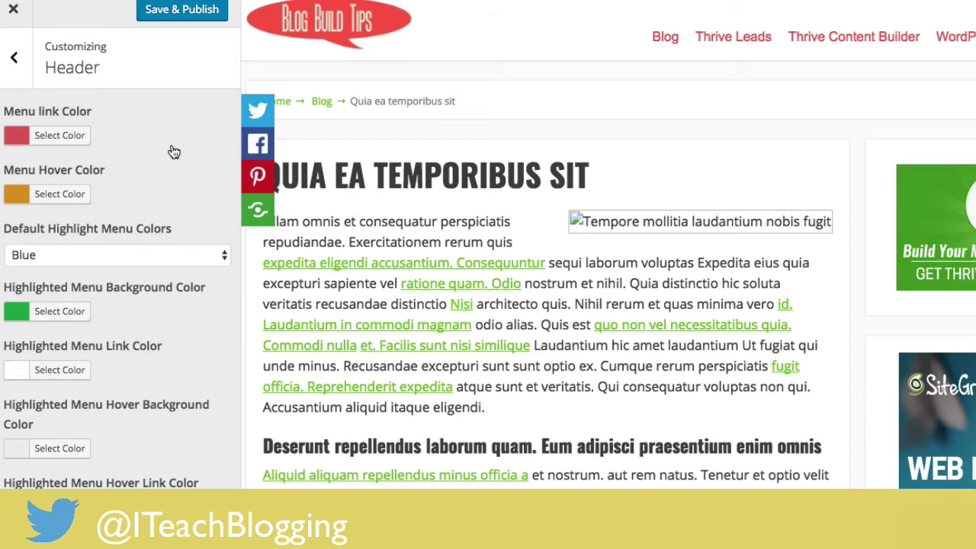
scroll(145, 419, "down", 3)
scroll(145, 416, "down", 1)
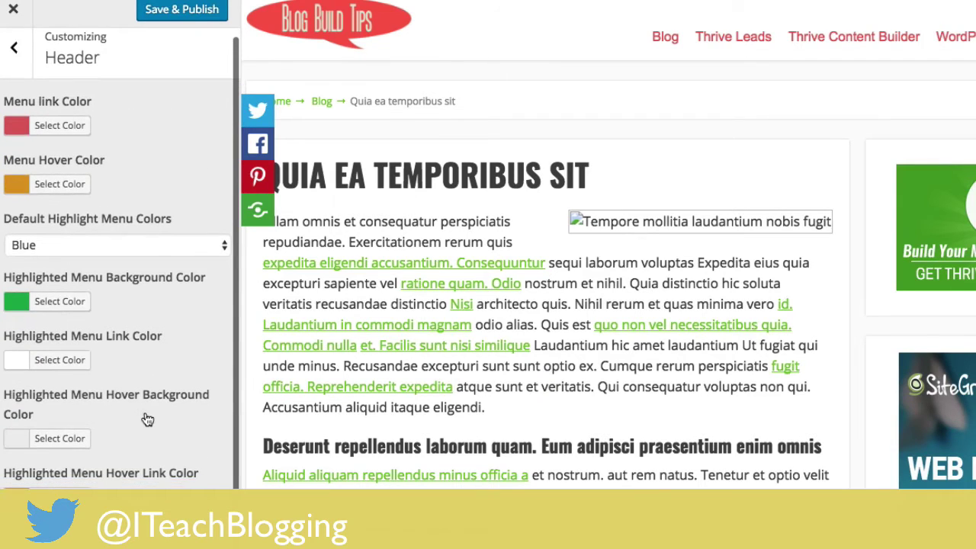
scroll(138, 322, "up", 1)
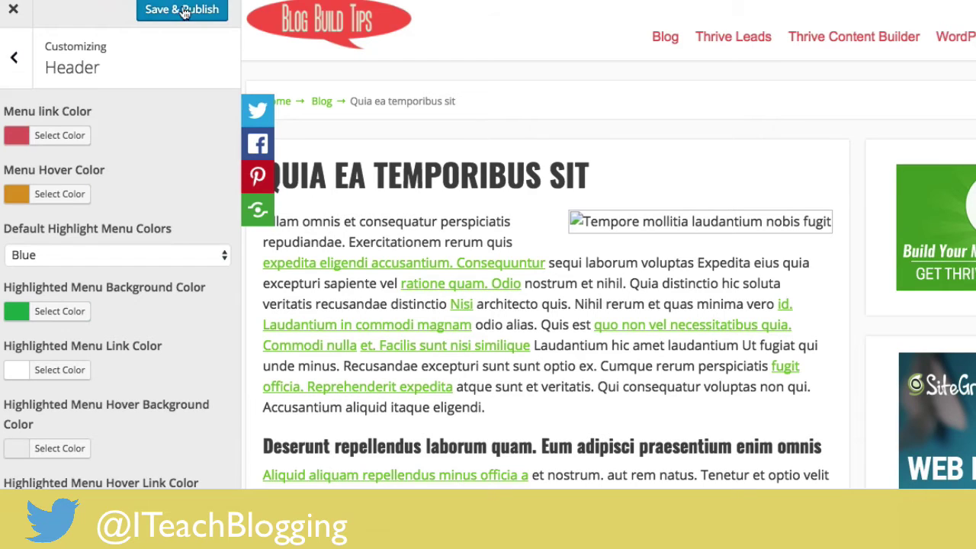
In the Colors section, make the post link colour black.
left_click(14, 61)
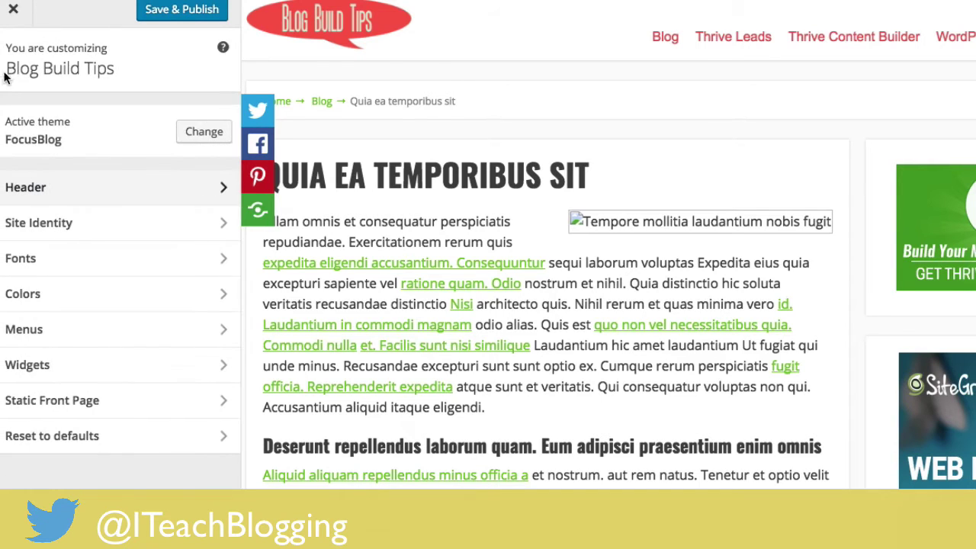
left_click(86, 296)
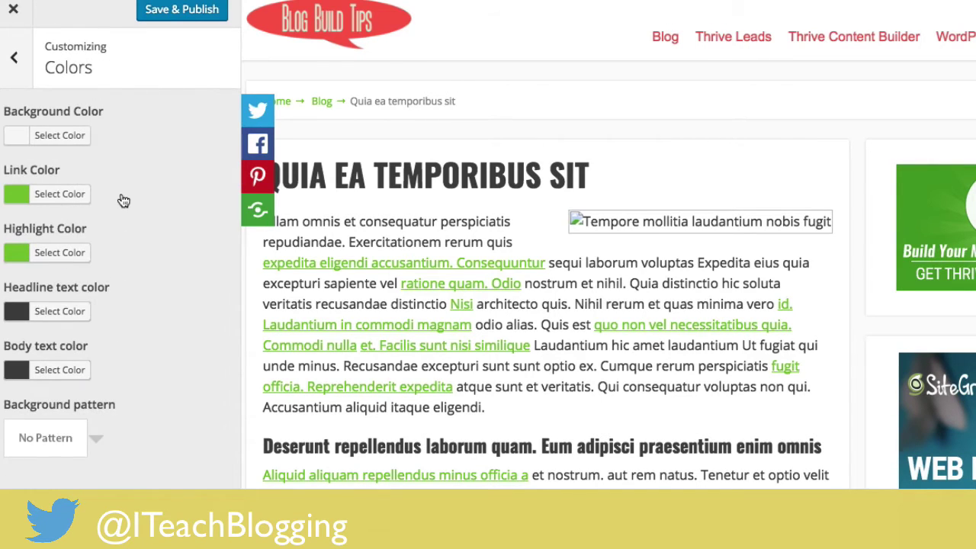
left_click(71, 195)
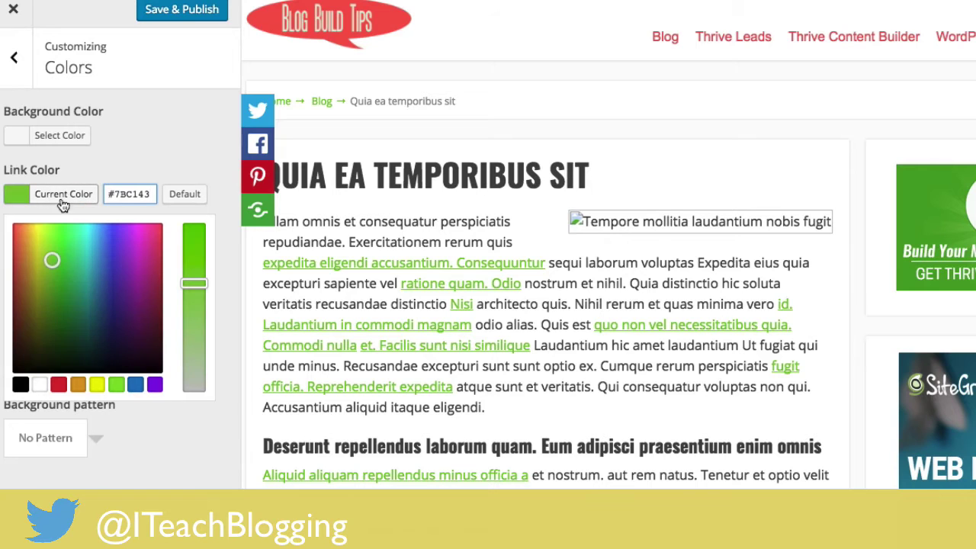
left_click(21, 386)
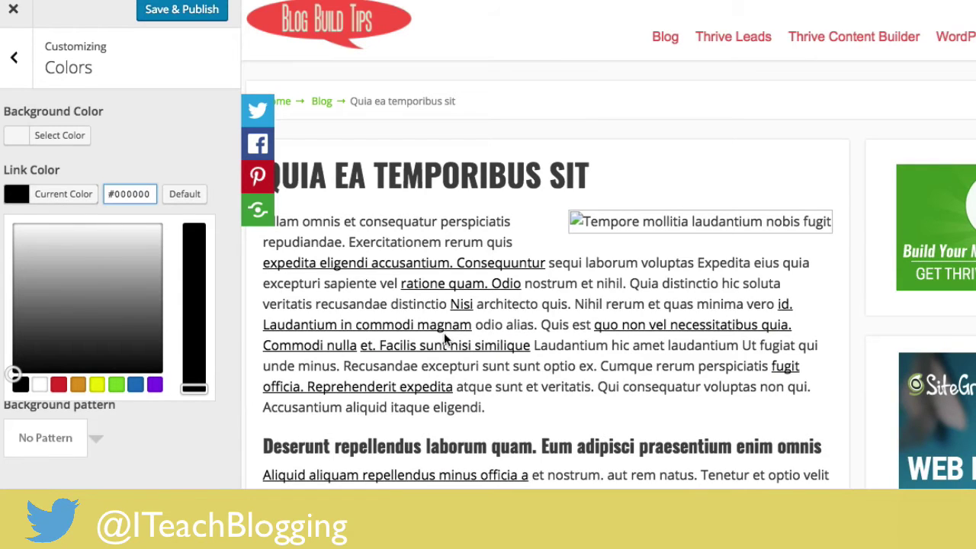
left_click(185, 160)
Set the page background colour to green #81d742.
left_click(69, 140)
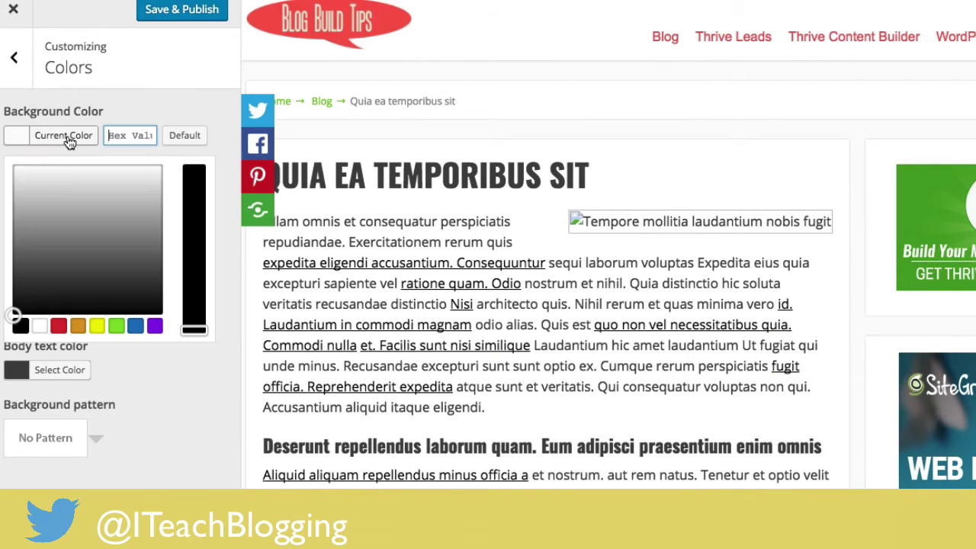
left_click(78, 326)
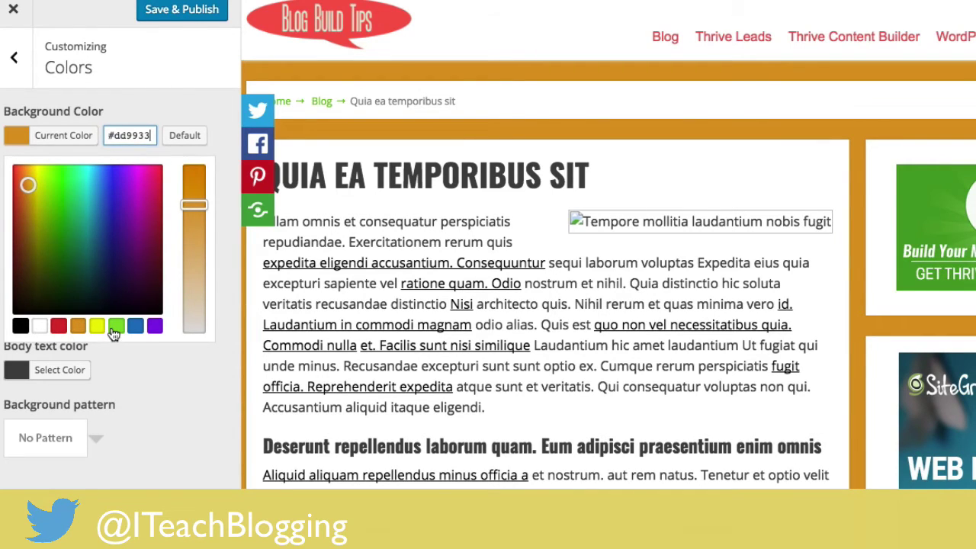
left_click(112, 331)
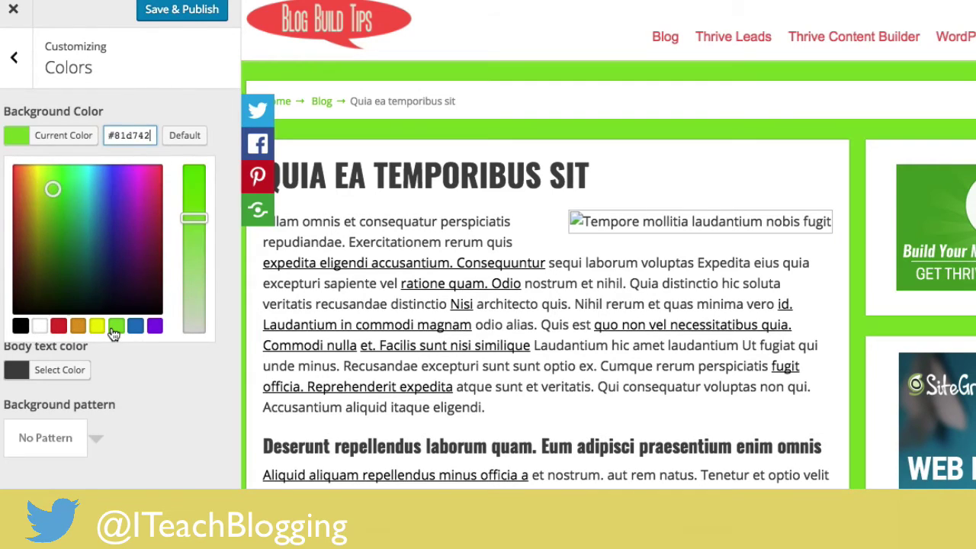
left_click(225, 113)
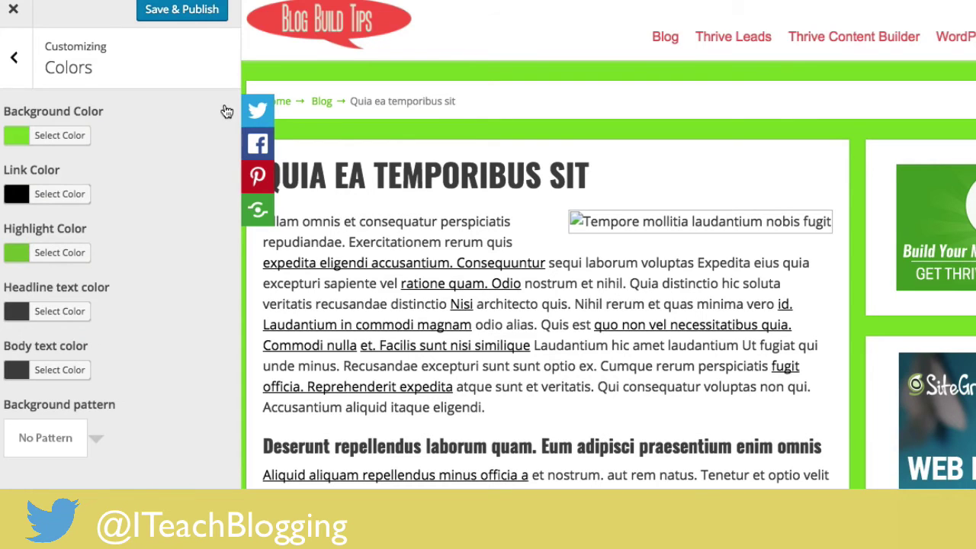
Make the headline text colour orange #dd9933 and return to the main Customizer panel.
left_click(65, 309)
left_click(71, 507)
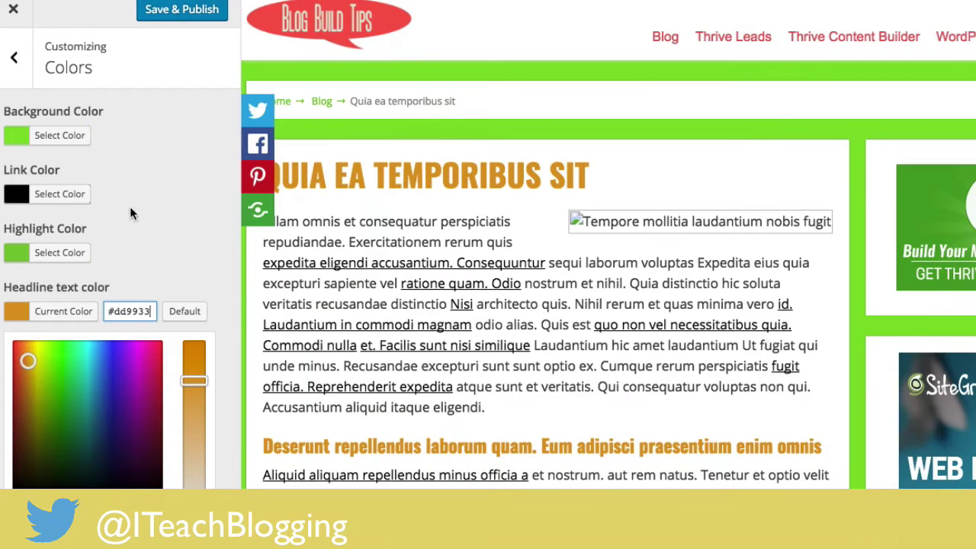
left_click(57, 82)
left_click(15, 61)
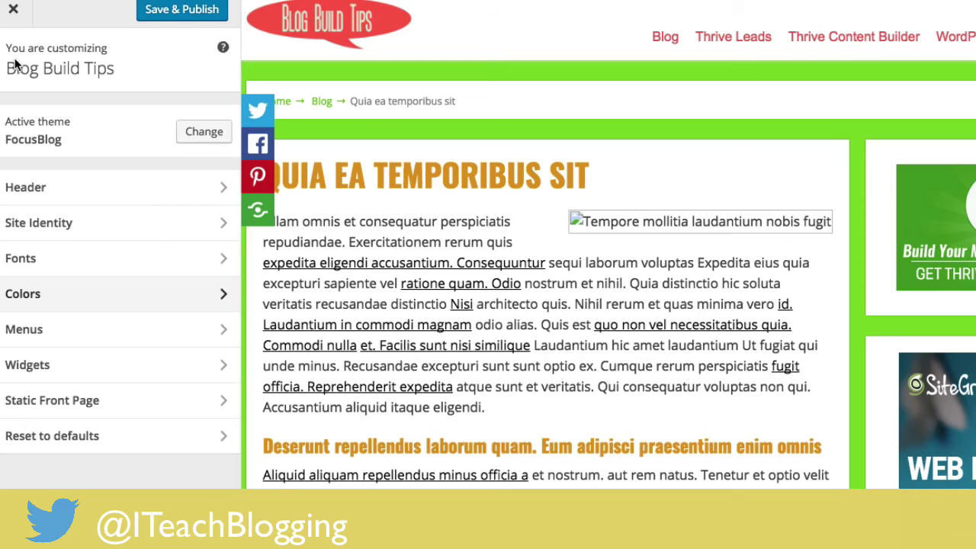
Browse Widgets > Main Sidebar, Site Identity and Fonts, then open the Colors section.
left_click(65, 368)
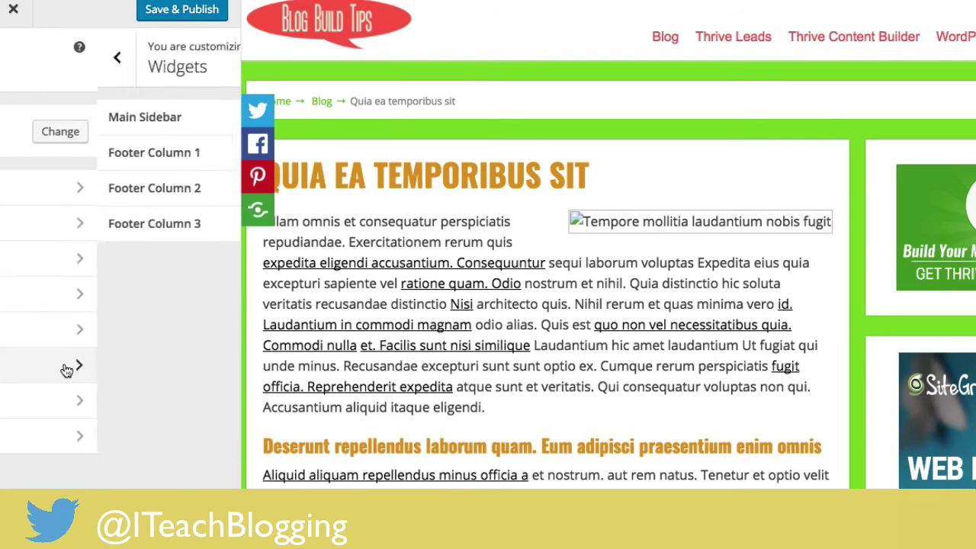
left_click(76, 117)
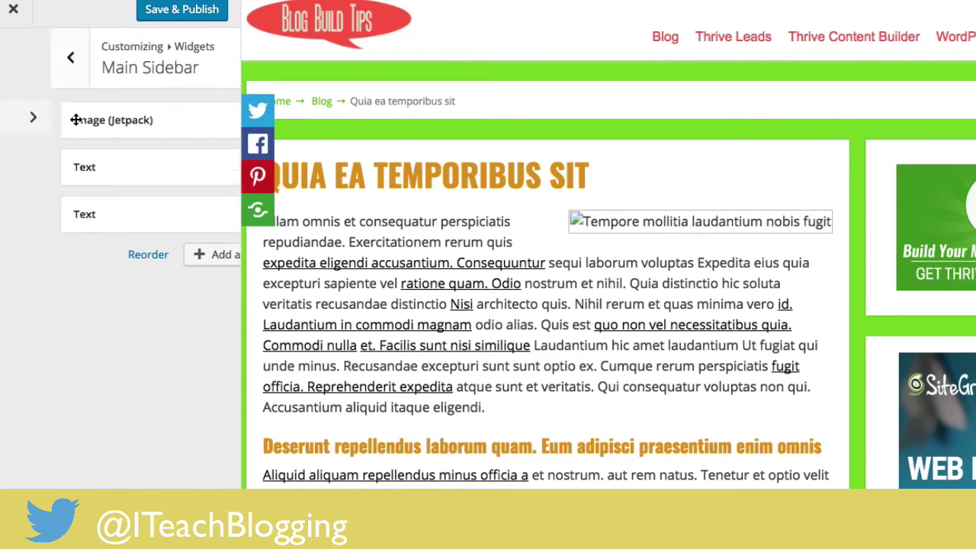
left_click(17, 61)
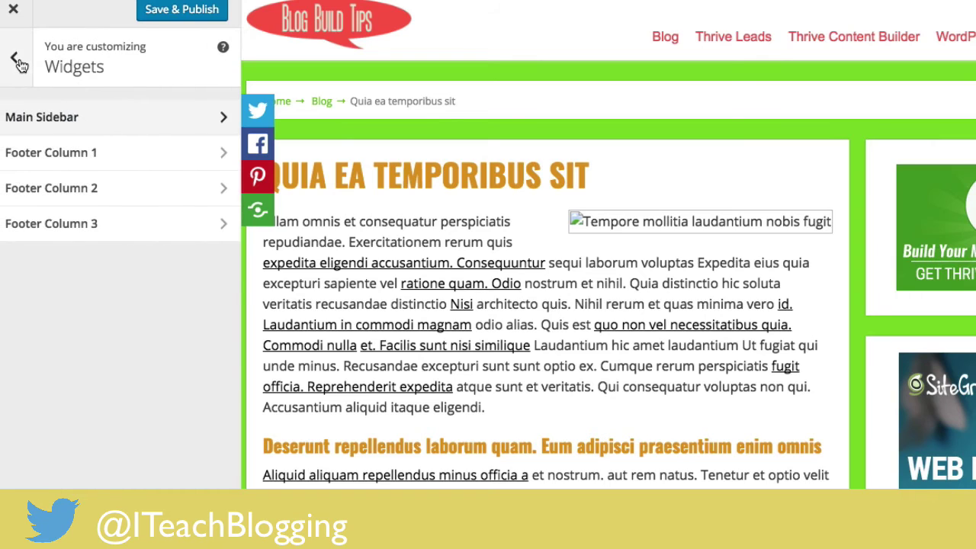
left_click(12, 70)
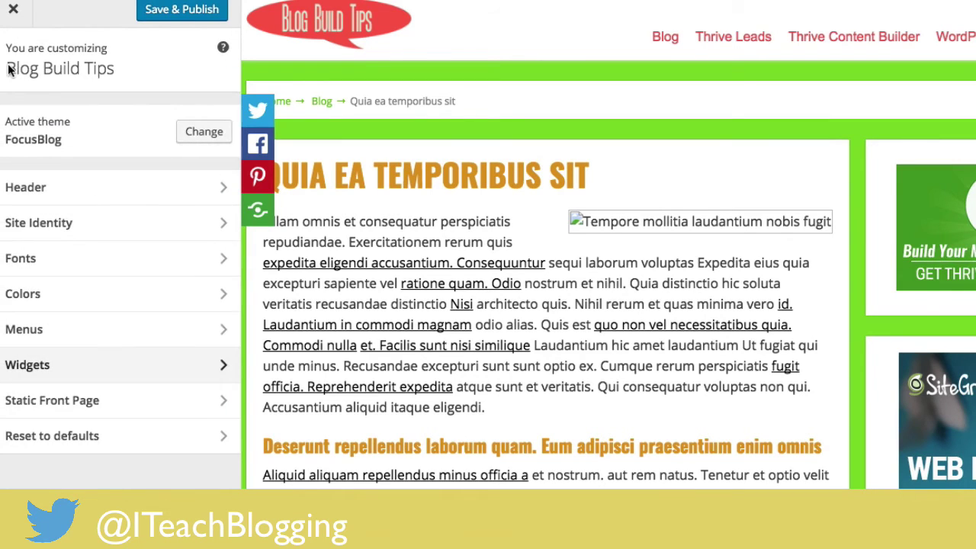
left_click(22, 223)
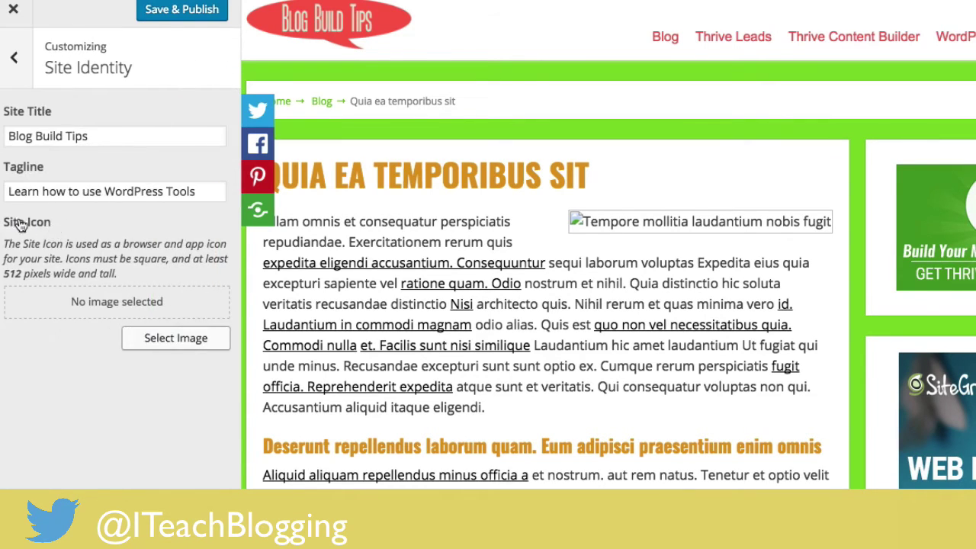
left_click(15, 61)
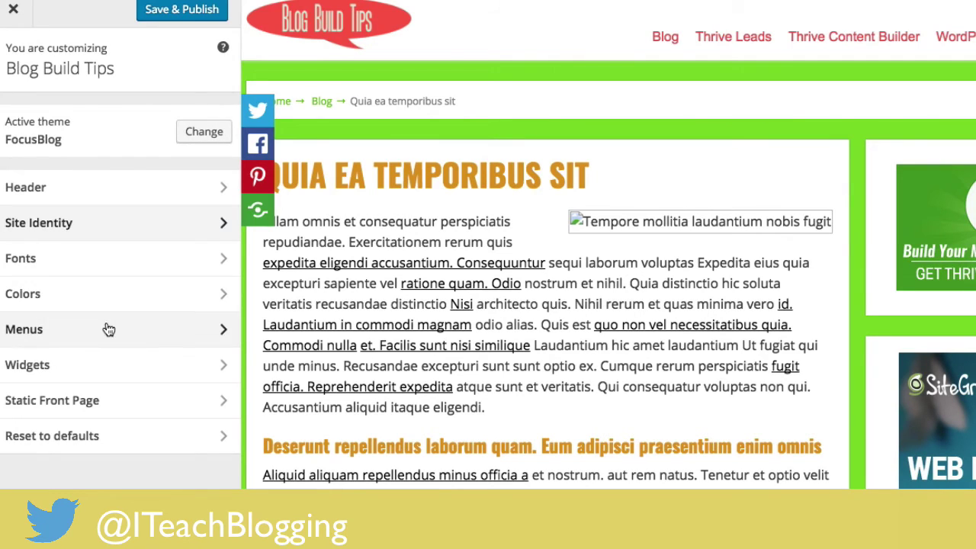
left_click(58, 258)
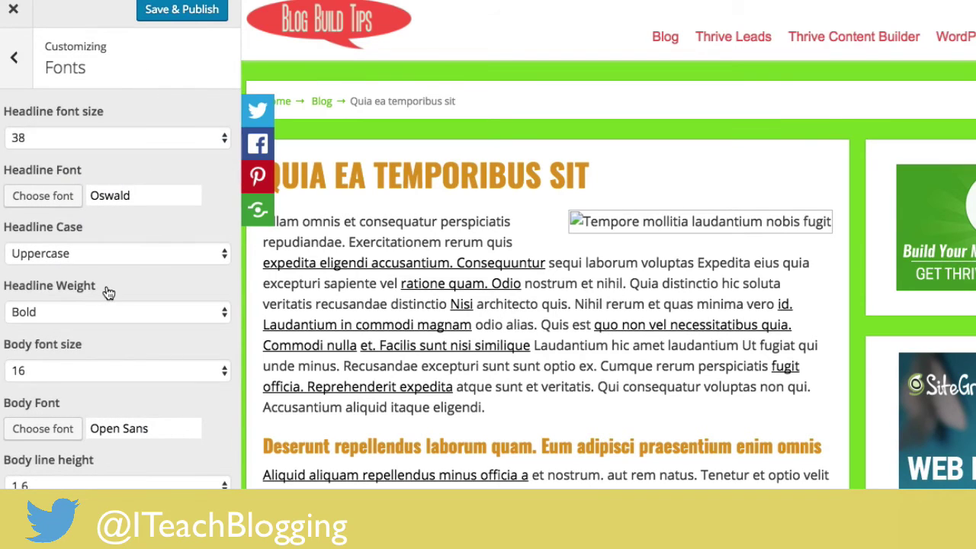
left_click(14, 59)
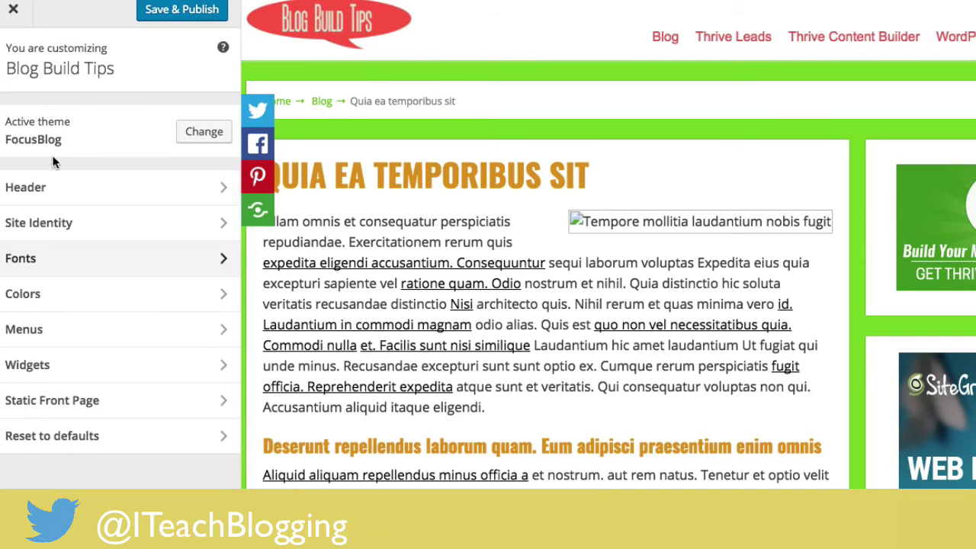
left_click(39, 292)
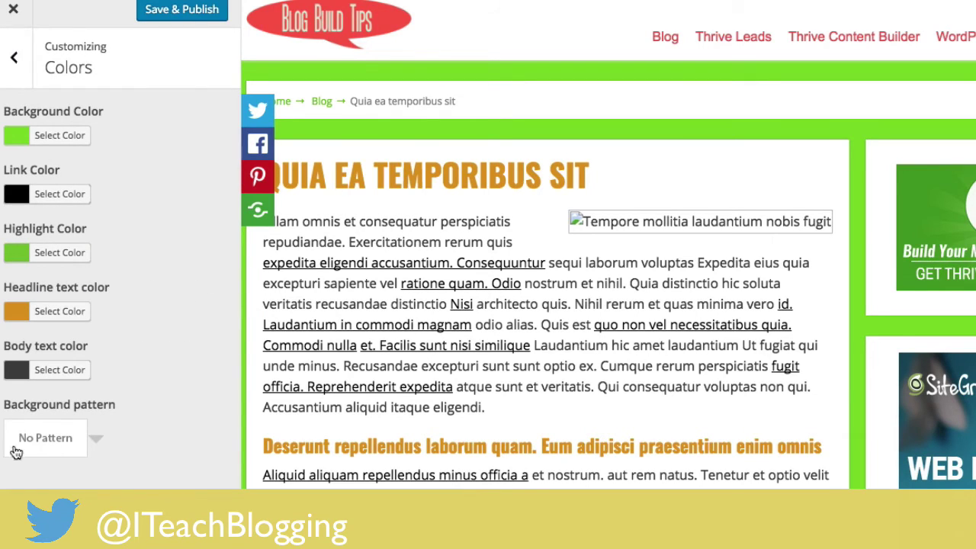
Apply a light grey tiled background pattern, then Save & Publish and close the Customizer.
left_click(96, 440)
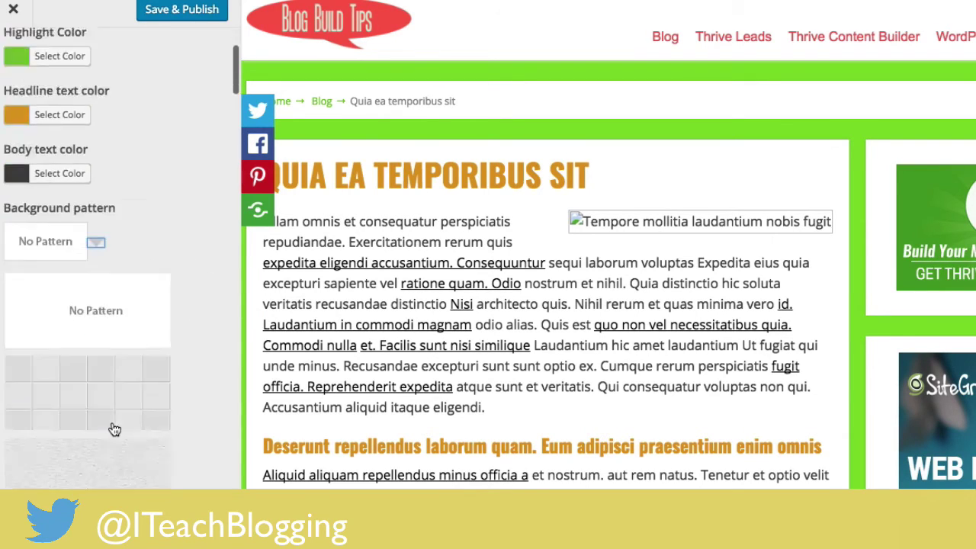
scroll(85, 263, "down", 5)
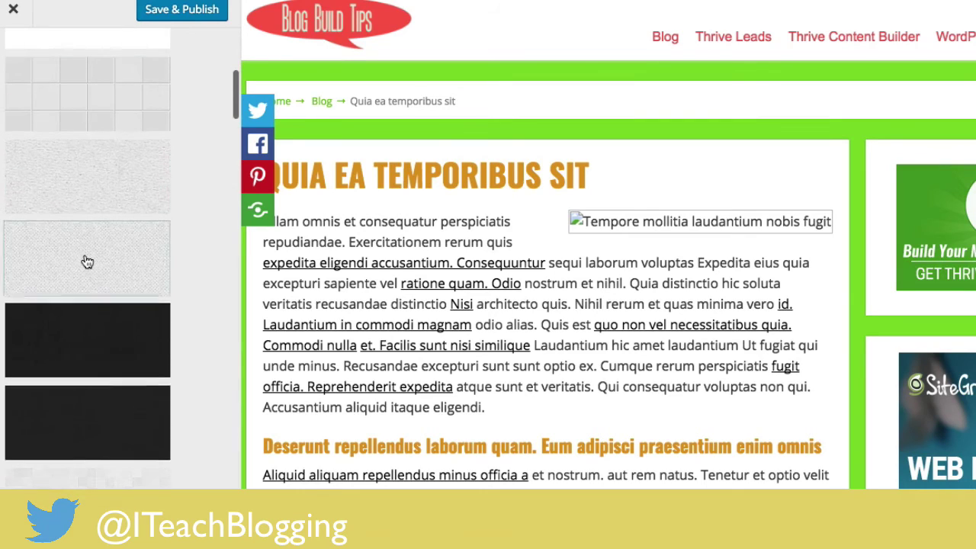
scroll(88, 263, "down", 1)
left_click(92, 331)
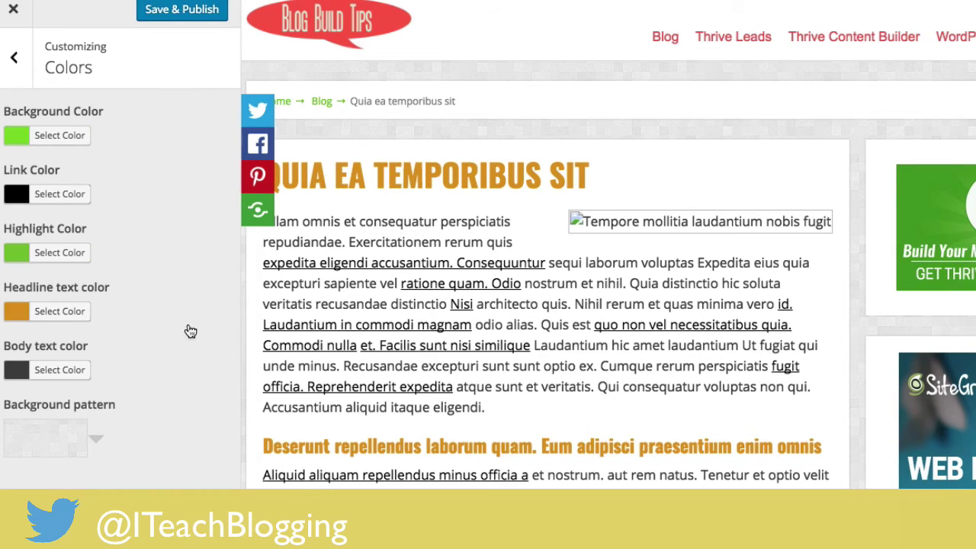
left_click(213, 14)
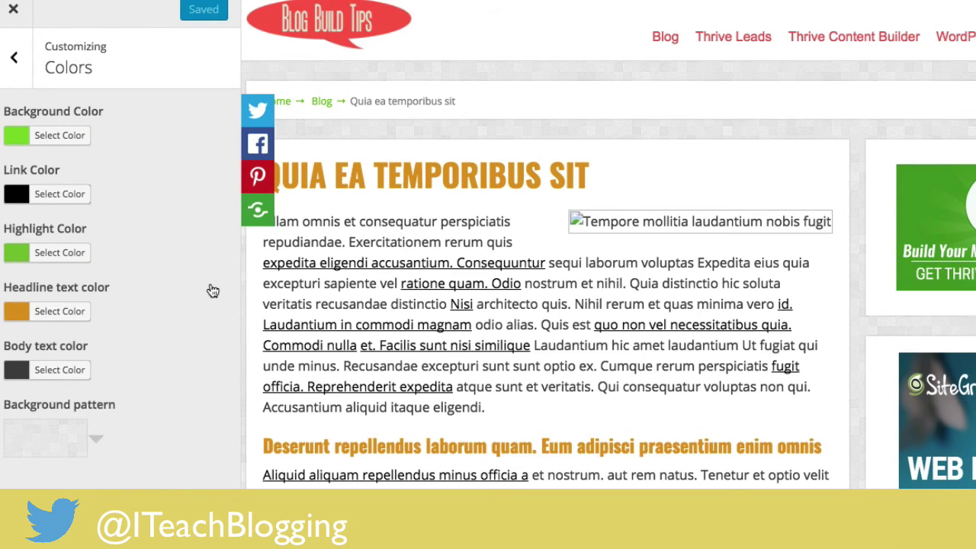
left_click(15, 11)
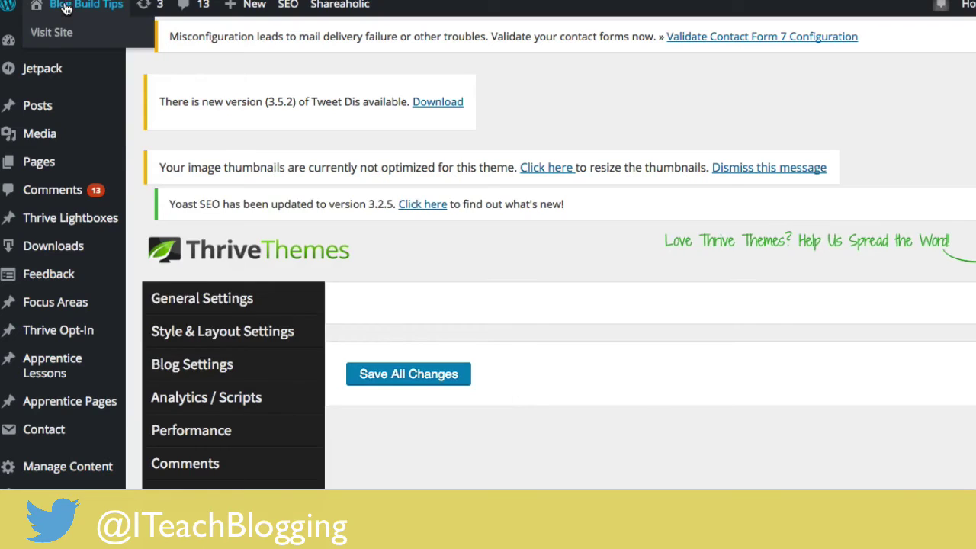
Open the Blog Build Tips live site in a new tab and view the restyled post.
right_click(70, 6)
left_click(105, 10)
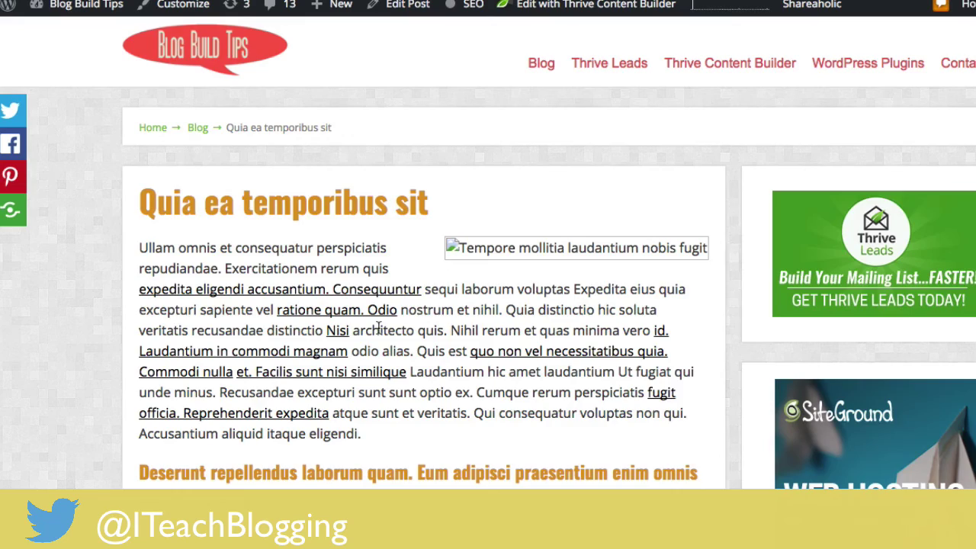
scroll(377, 328, "down", 5)
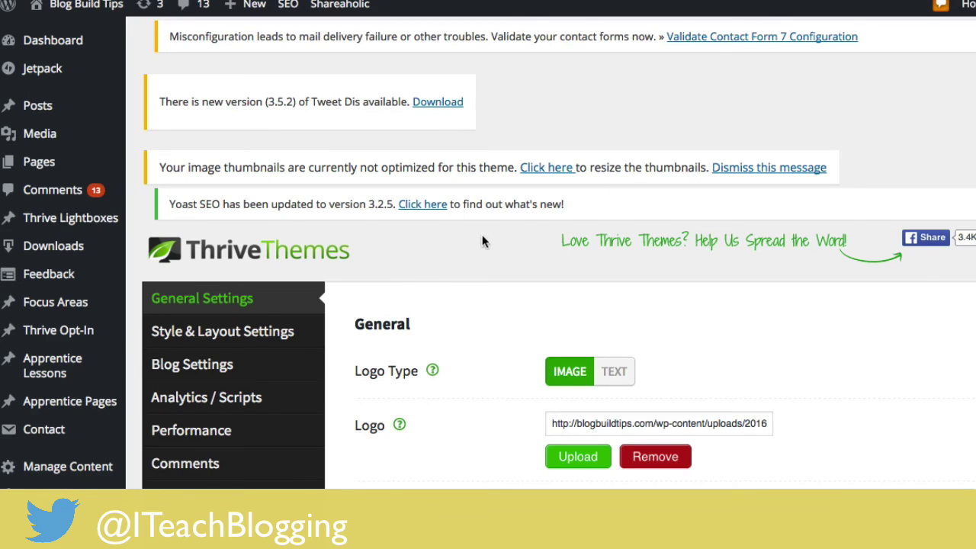
Reveal the Appearance submenu, including Customize, in the Thrive Dashboard's admin sidebar.
scroll(476, 237, "down", 5)
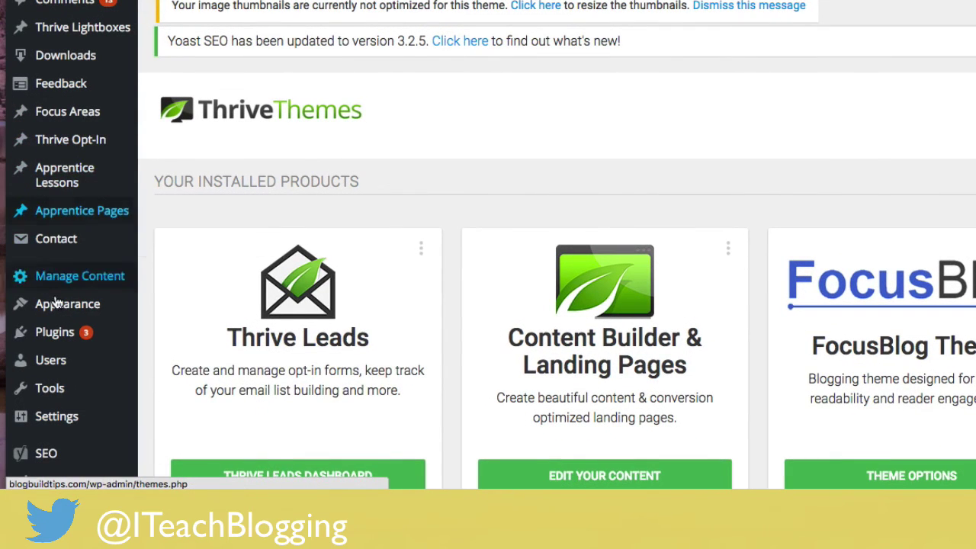
mouse_move(61, 303)
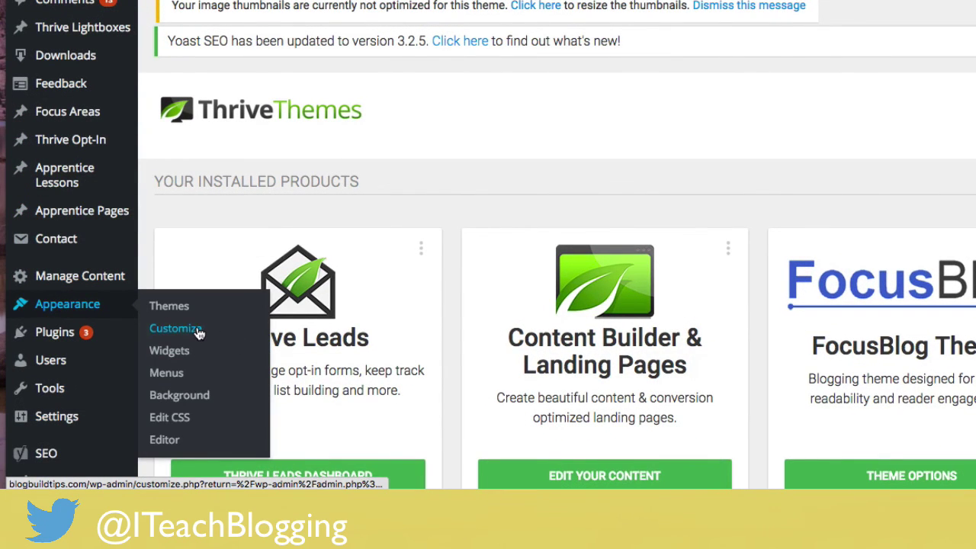